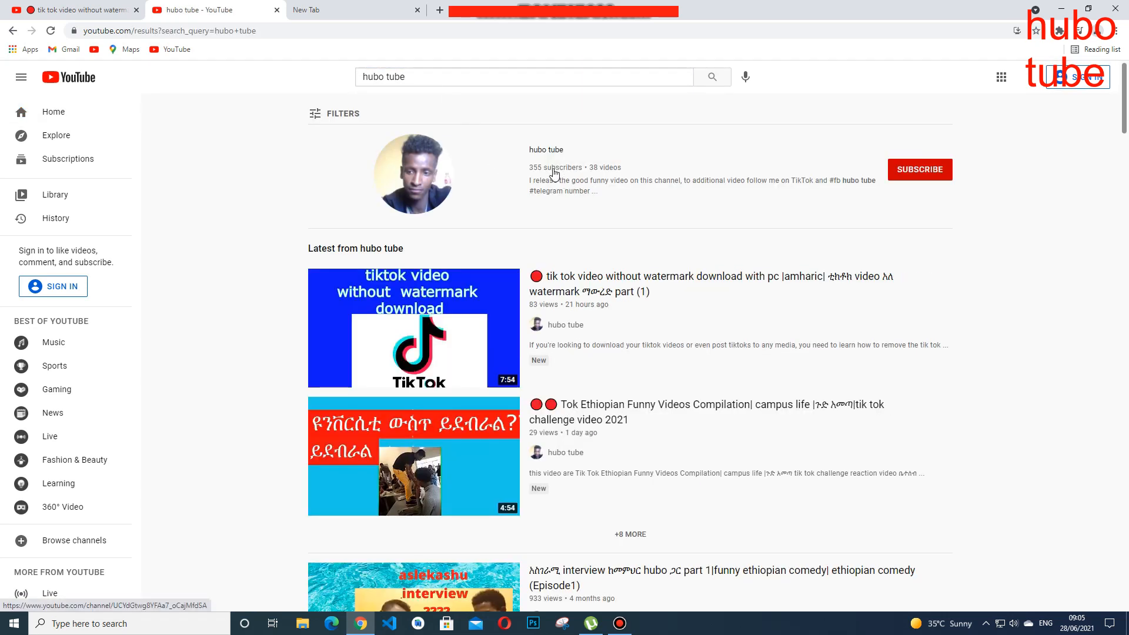
Open the hubo tube channel from the search results and show its list of videos
left_click(553, 168)
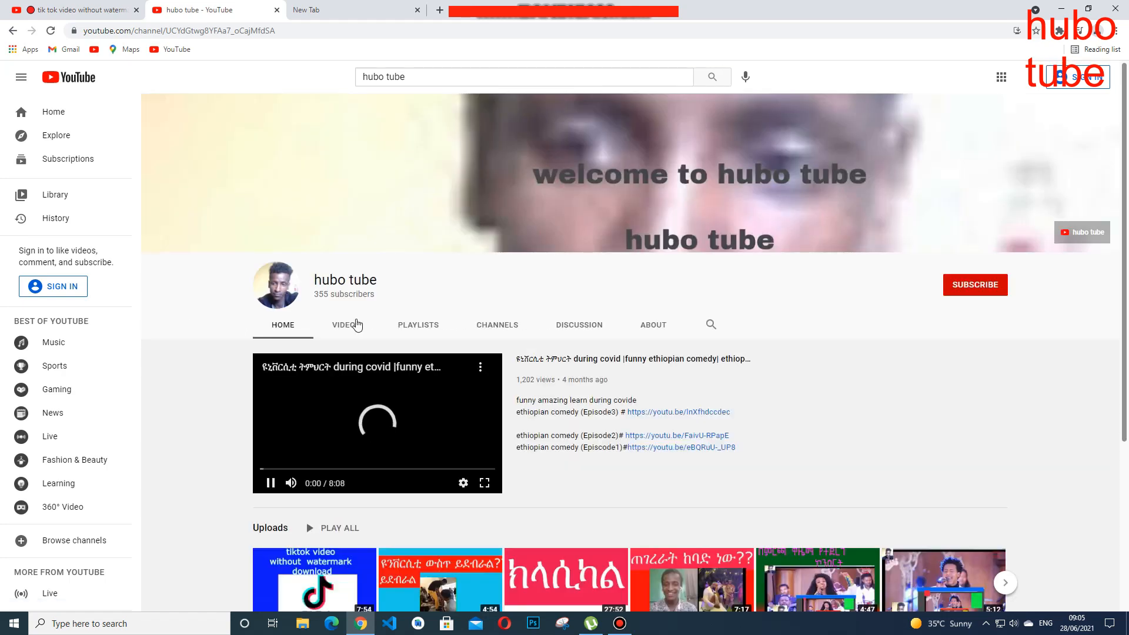
left_click(356, 324)
Look through the uploaded videos of the hubo tube channel down to the oldest ones
scroll(636, 235, "down", 6)
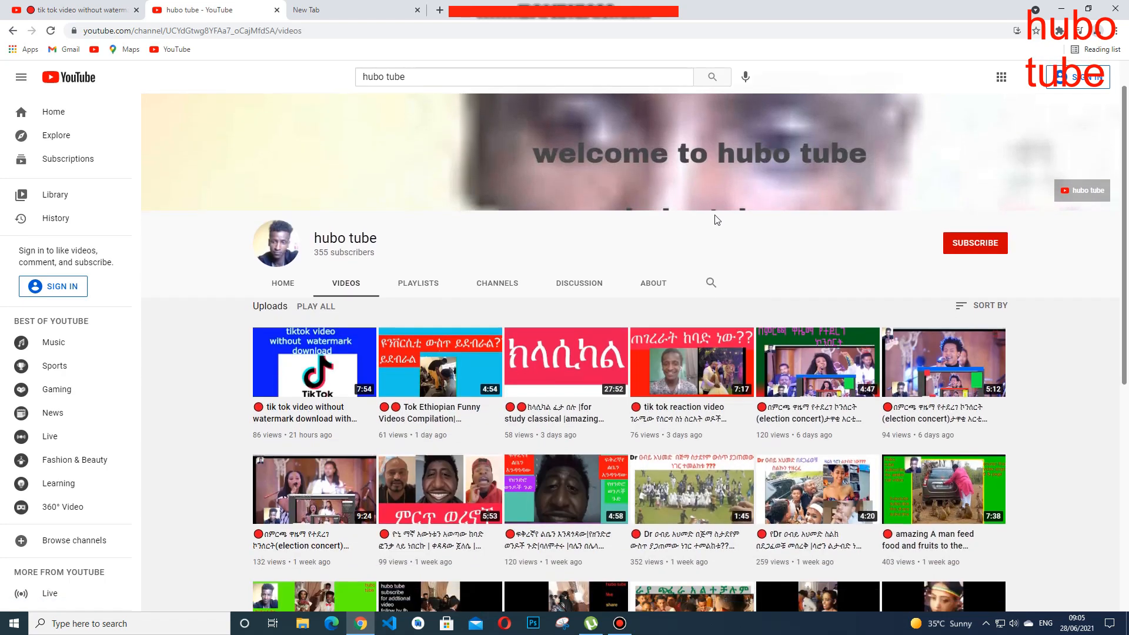
scroll(635, 235, "down", 10)
scroll(624, 250, "up", 12)
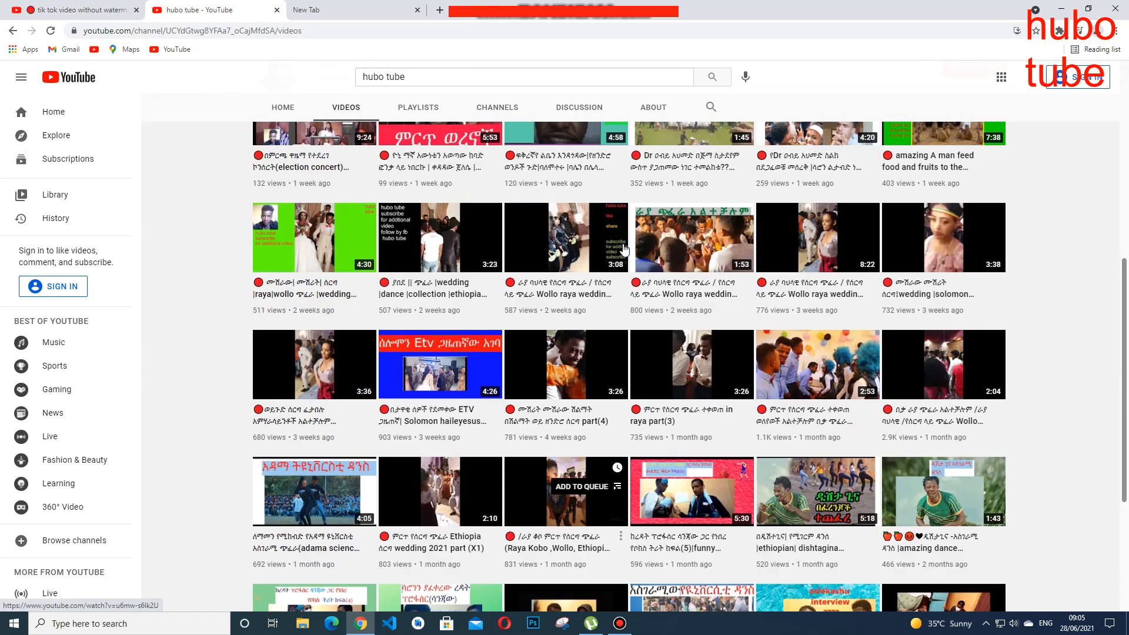
scroll(624, 250, "up", 4)
scroll(625, 250, "down", 12)
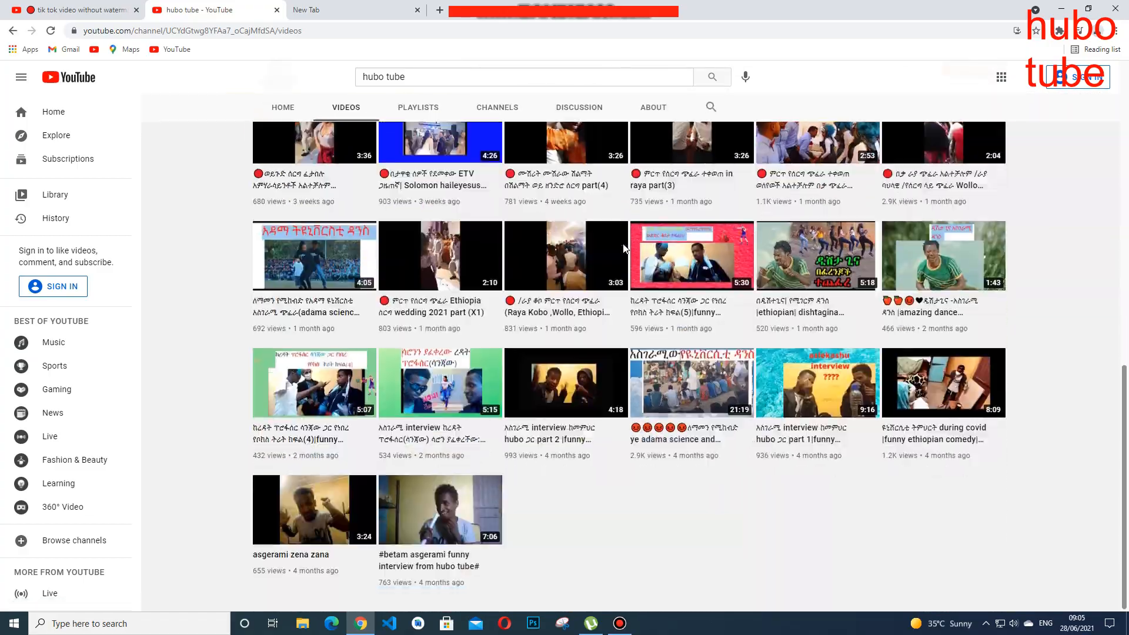
scroll(625, 247, "up", 8)
scroll(623, 245, "up", 5)
scroll(624, 246, "down", 9)
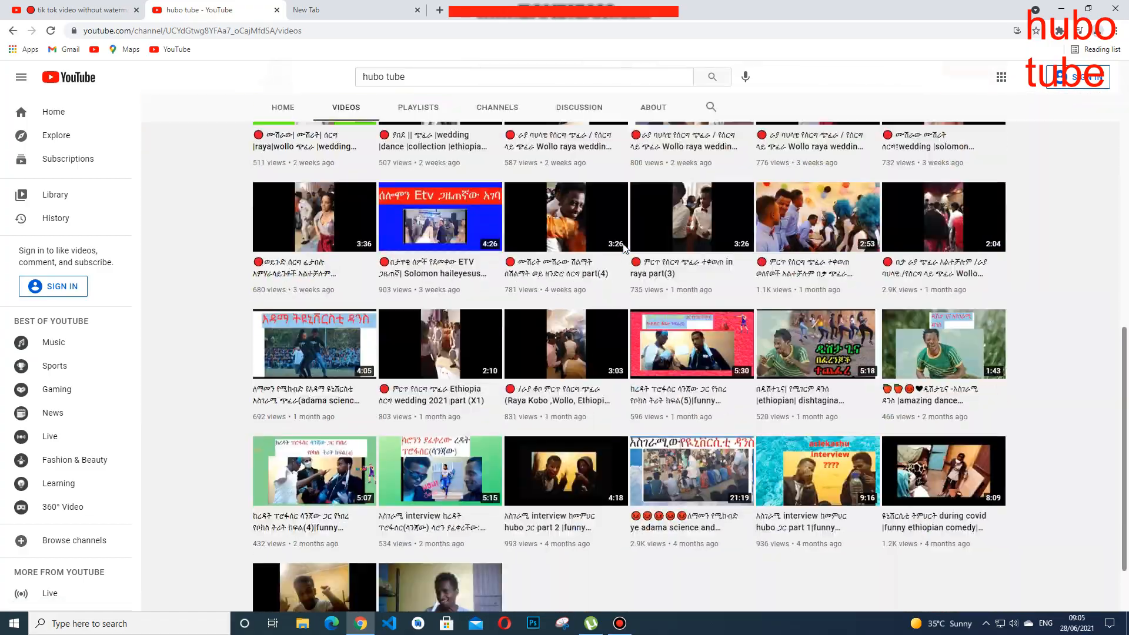
scroll(623, 246, "up", 10)
scroll(623, 244, "down", 8)
scroll(623, 243, "up", 8)
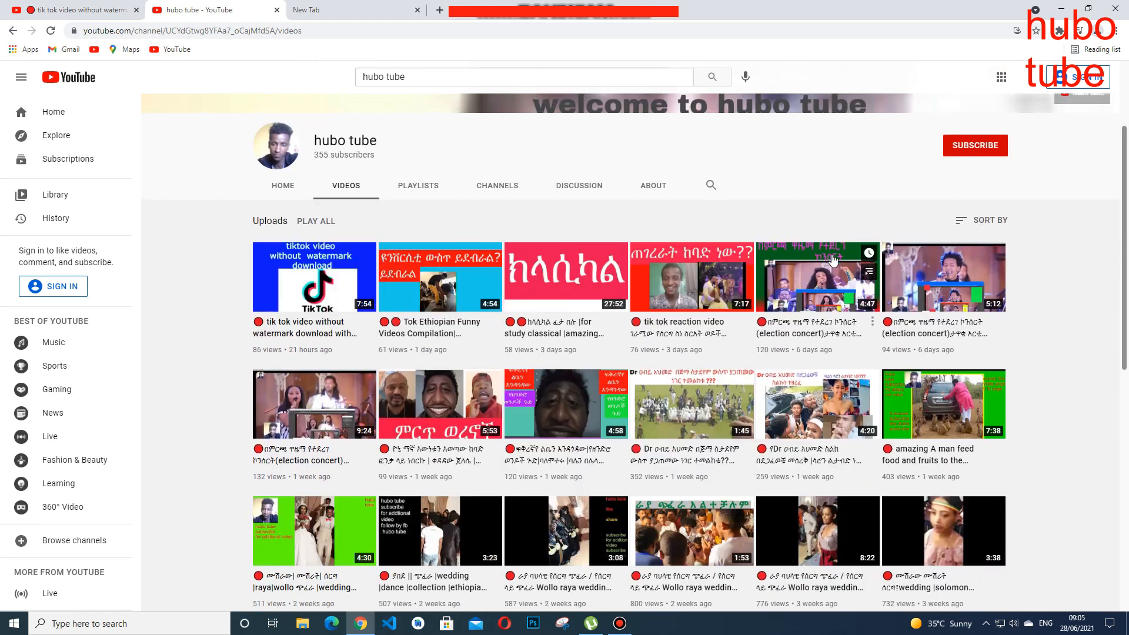
scroll(971, 148, "down", 1)
Sign in to YouTube from the channel's subscribe prompt, entering the Google account password and choosing the first listed channel
left_click(971, 147)
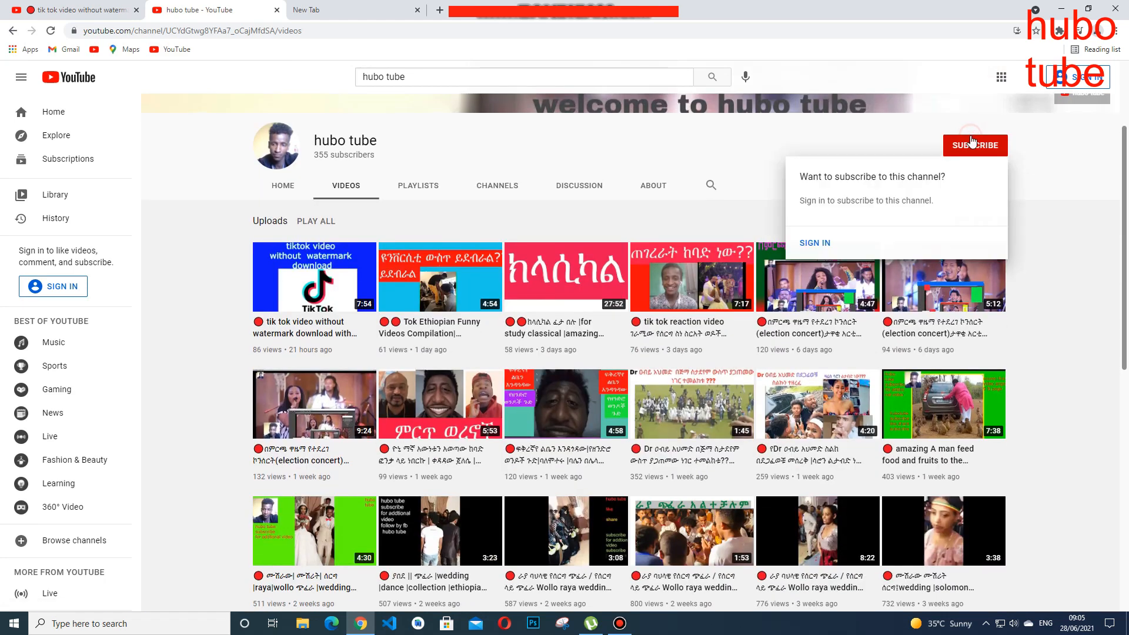
left_click(816, 242)
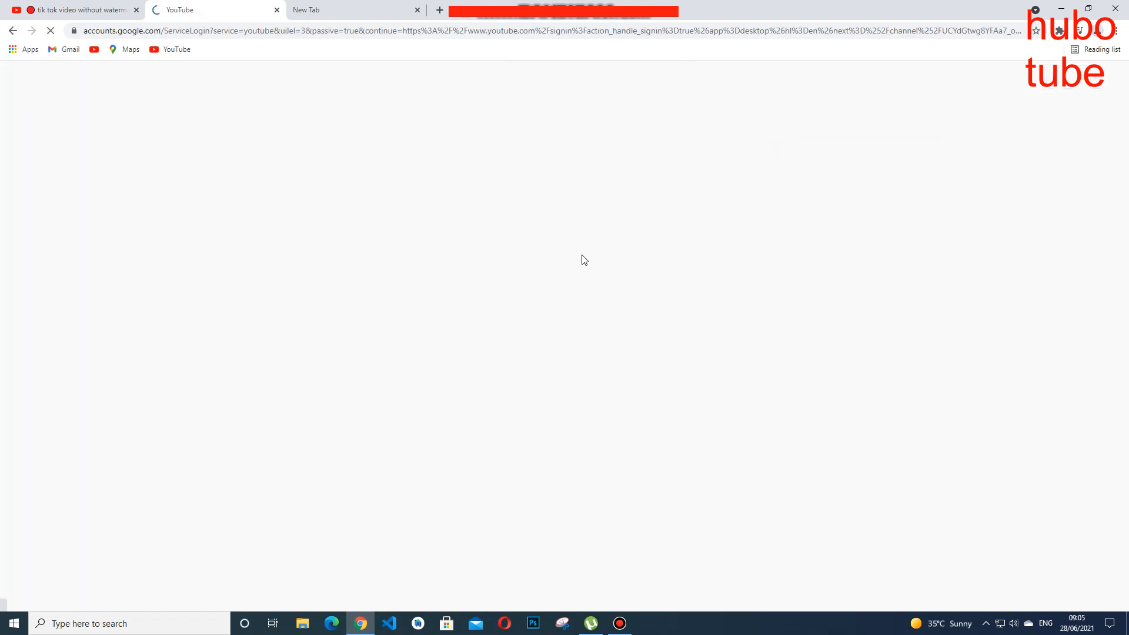
left_click(524, 357)
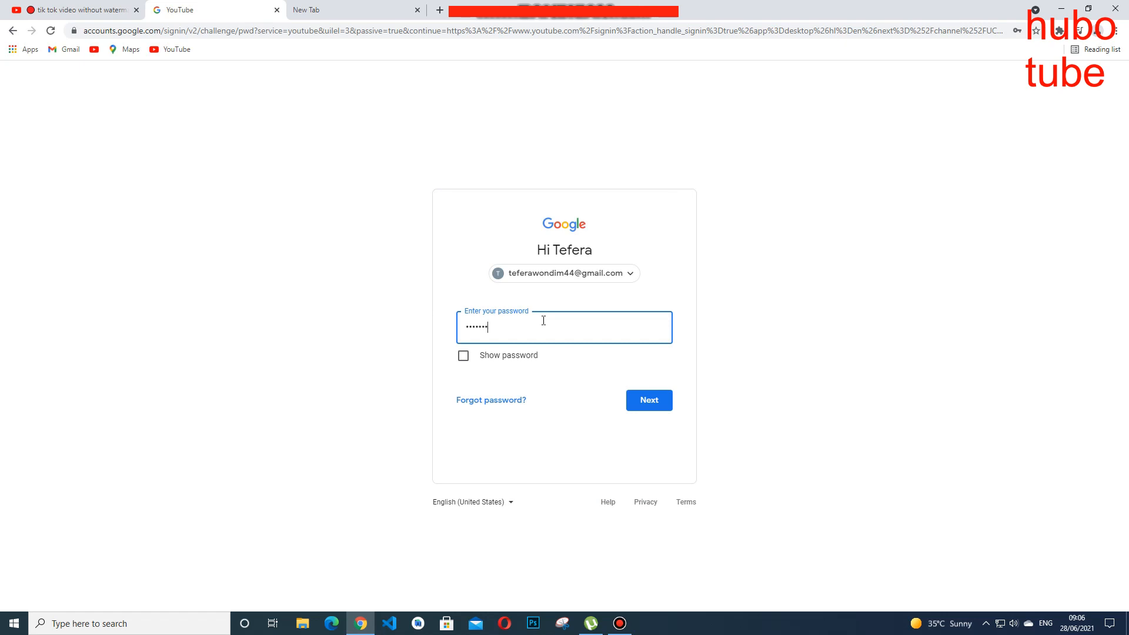
type("•")
key("Return")
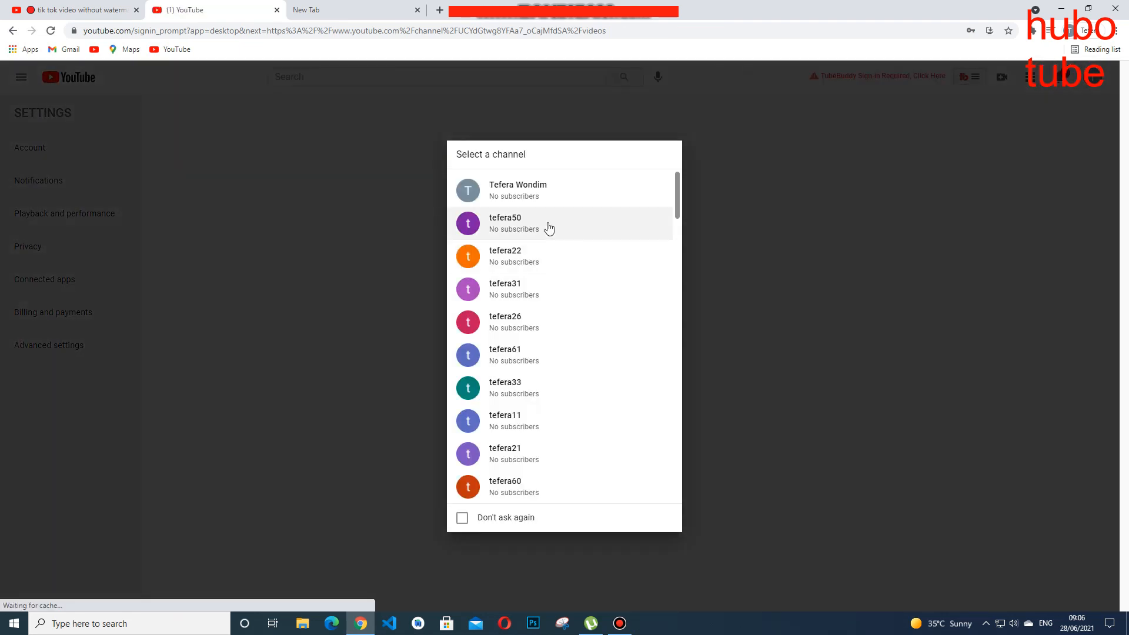
left_click(546, 202)
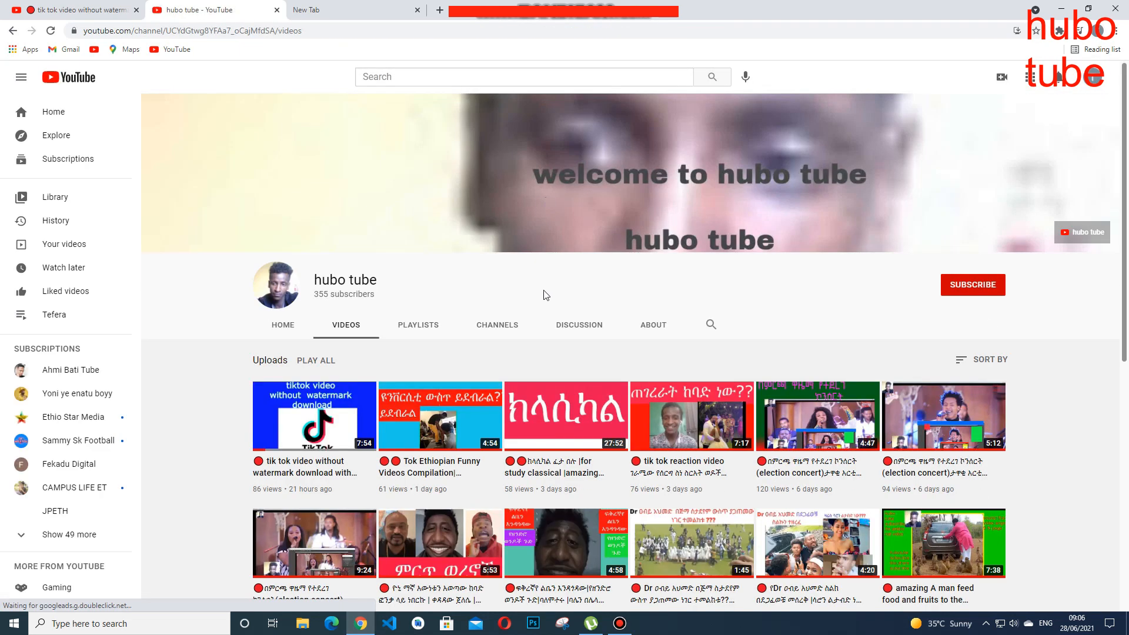
Subscribe to the hubo tube channel and turn on all notifications for it
left_click(974, 288)
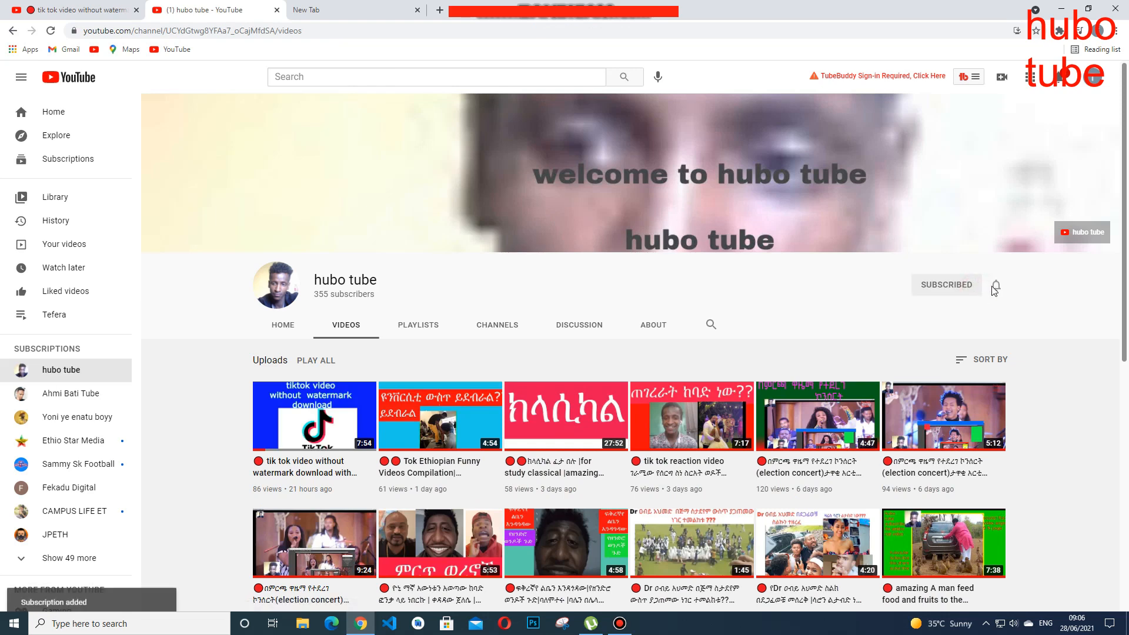
left_click(995, 286)
left_click(1022, 316)
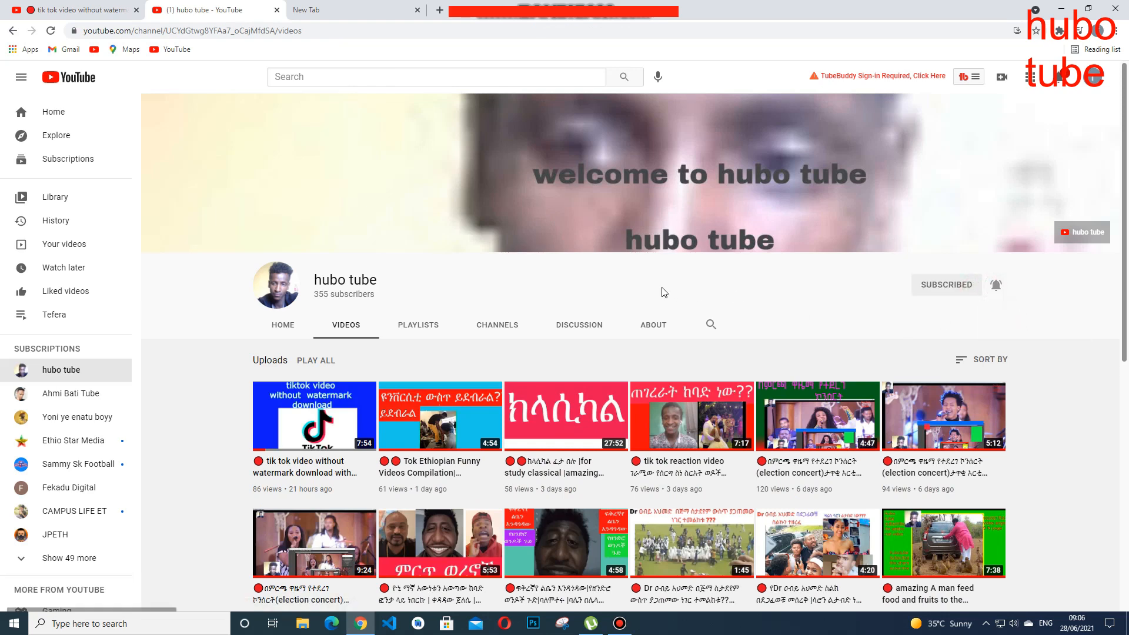
Browse the subscribed channel's uploads once more and return to the start of its page
scroll(661, 291, "down", 2)
scroll(340, 287, "down", 2)
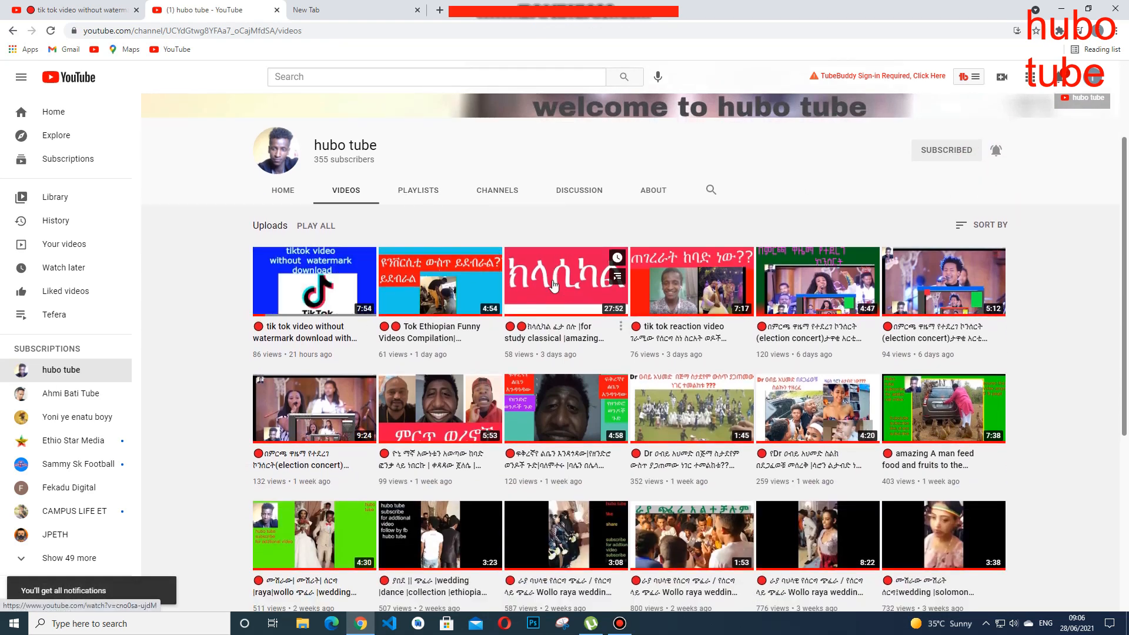
scroll(476, 337, "up", 3)
scroll(476, 337, "down", 8)
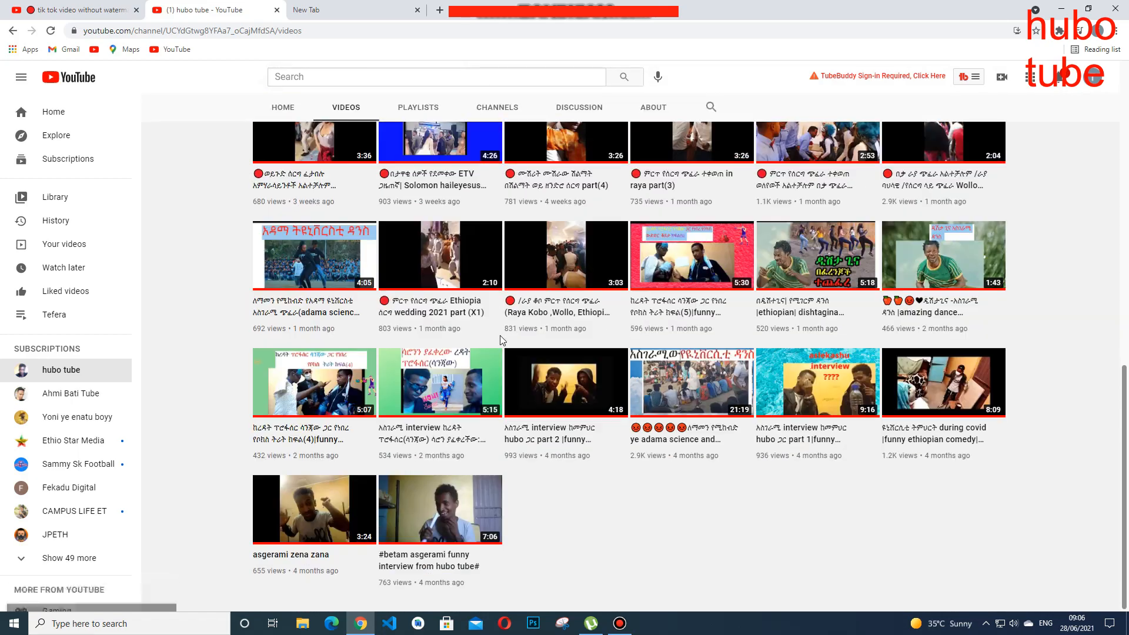
scroll(501, 340, "up", 10)
scroll(502, 340, "down", 10)
scroll(500, 336, "up", 10)
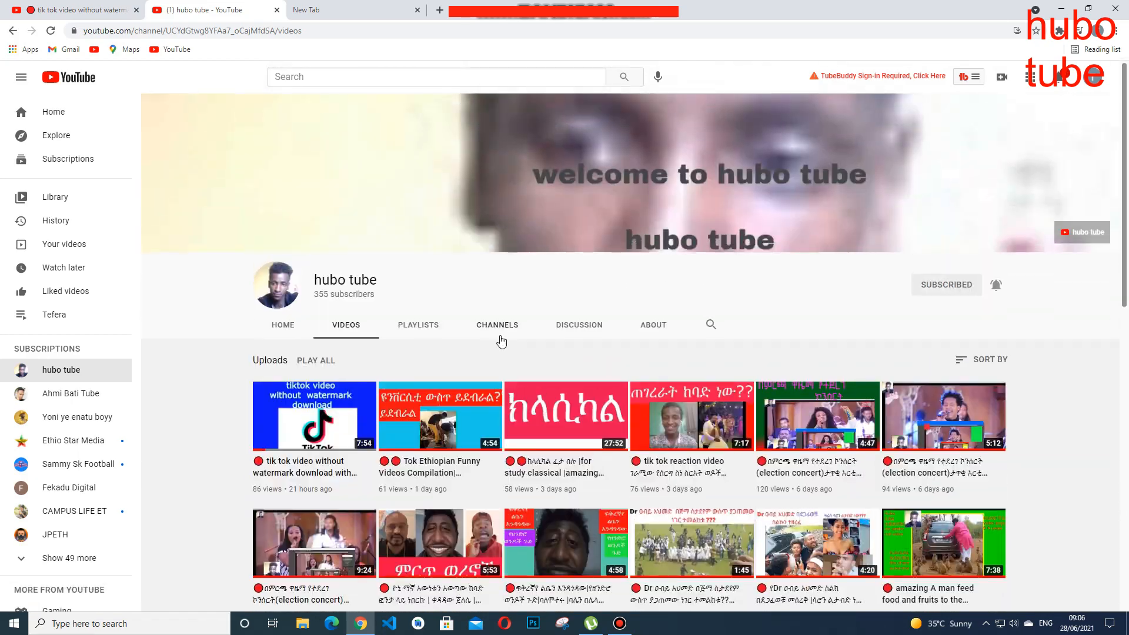
Switch to the empty new tab and make its Google search field ready for a query
left_click(386, 3)
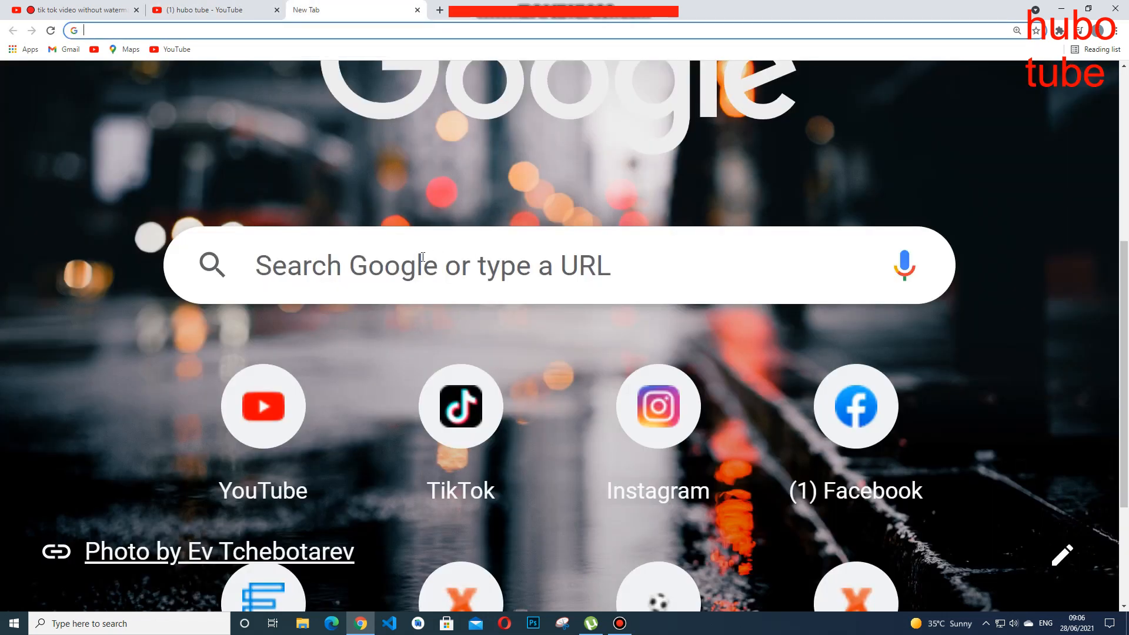
left_click(323, 32)
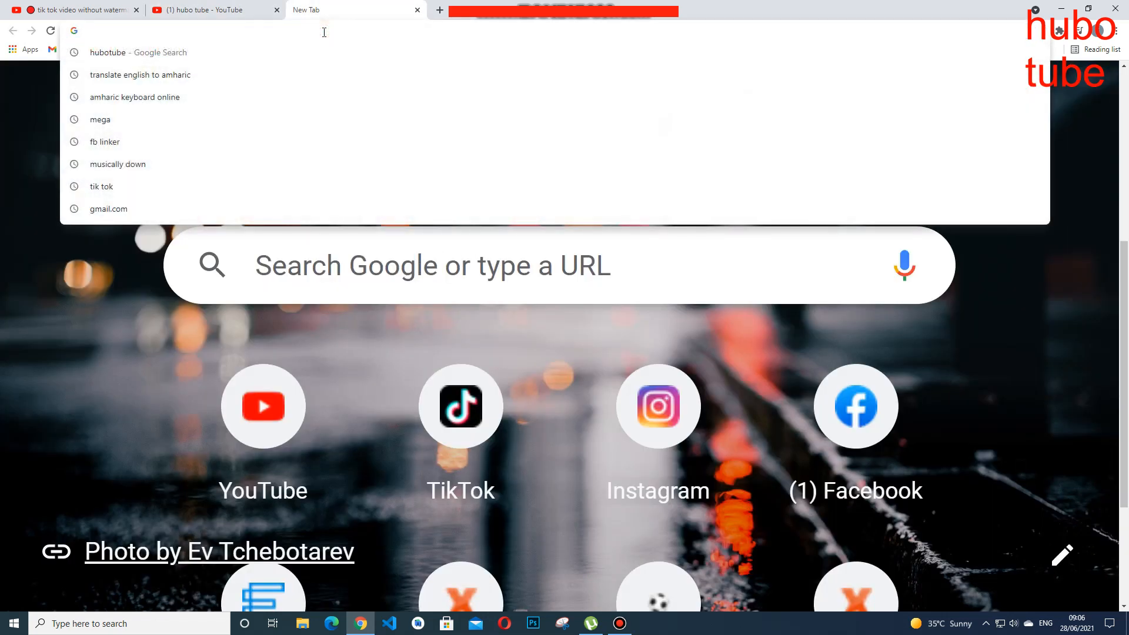
left_click(467, 277)
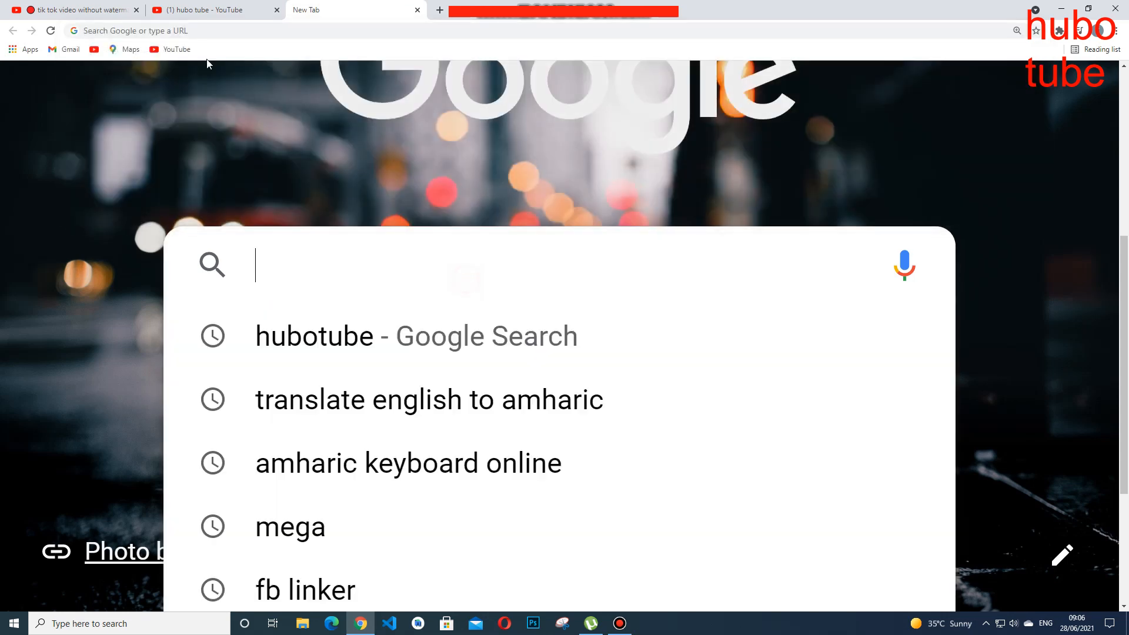
left_click(136, 27)
left_click(423, 272)
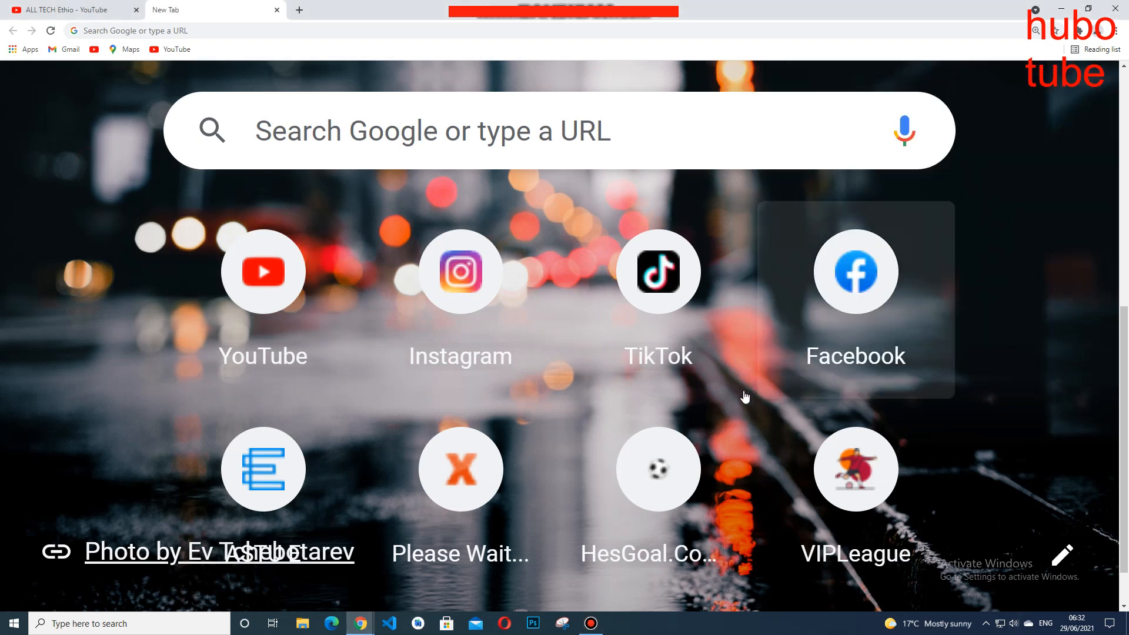
scroll(397, 213, "down", 1)
scroll(397, 213, "up", 3)
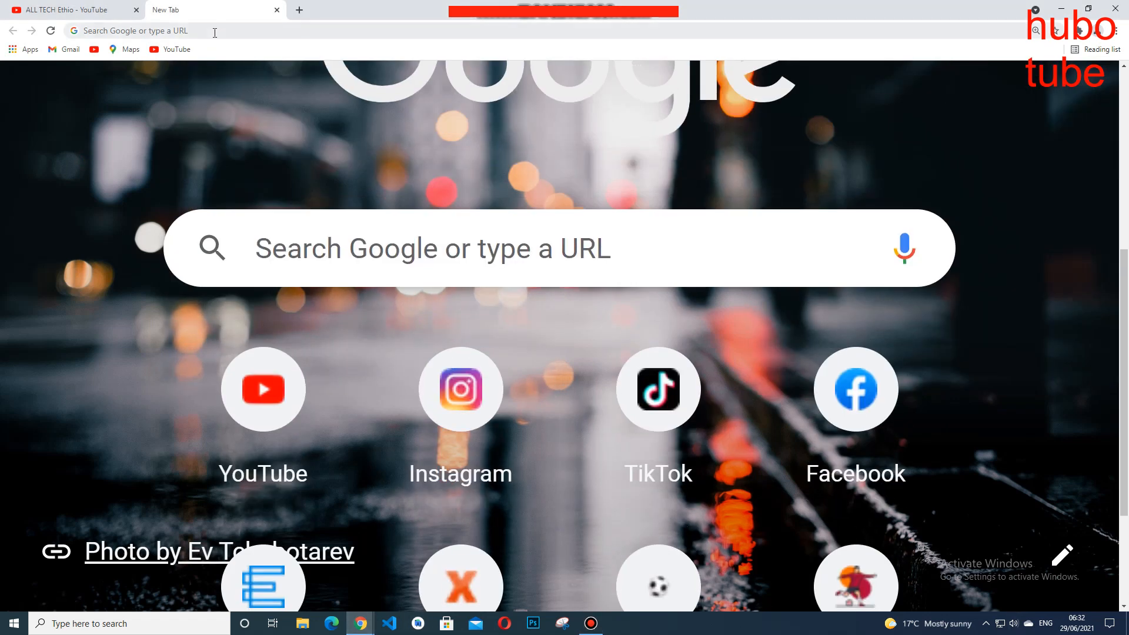
left_click(209, 31)
left_click(387, 254)
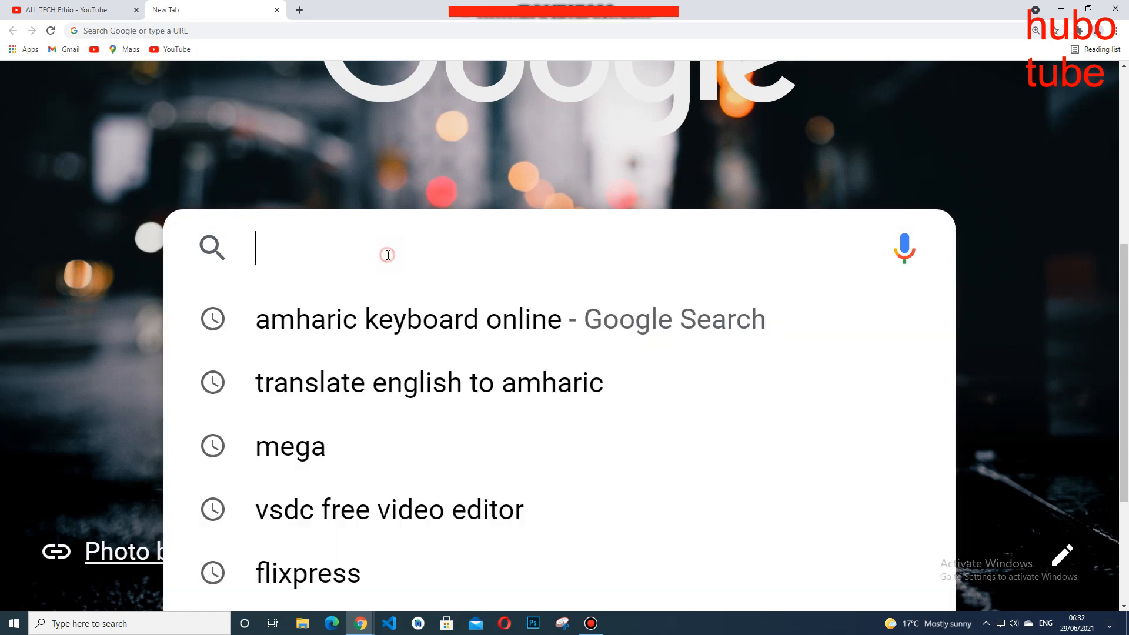
left_click(141, 180)
scroll(520, 147, "down", 2)
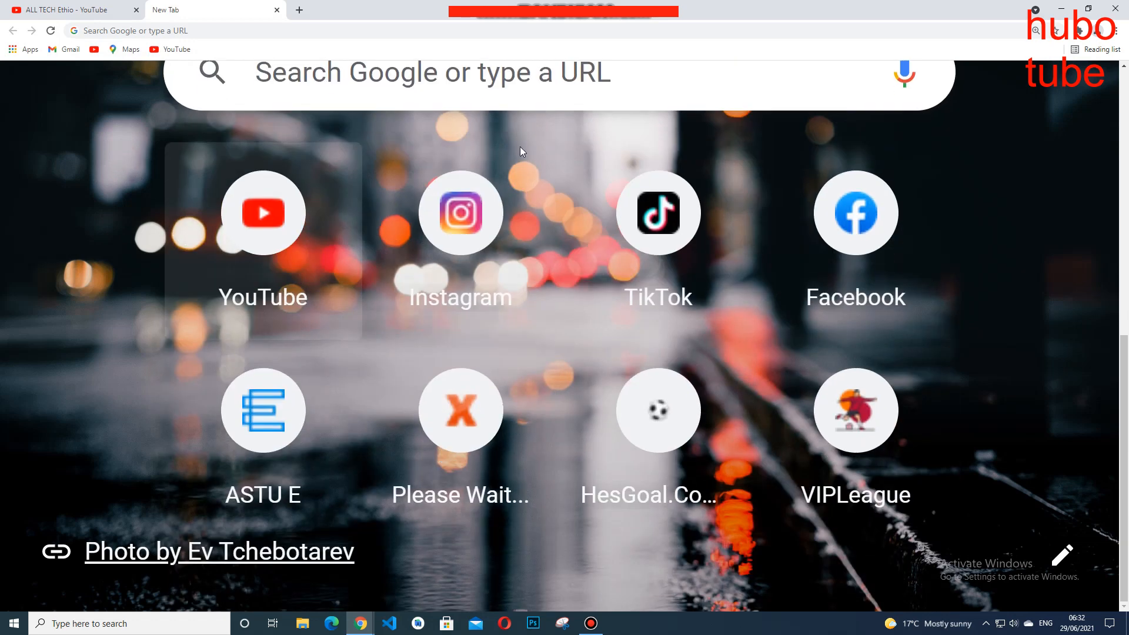
scroll(520, 146, "up", 2)
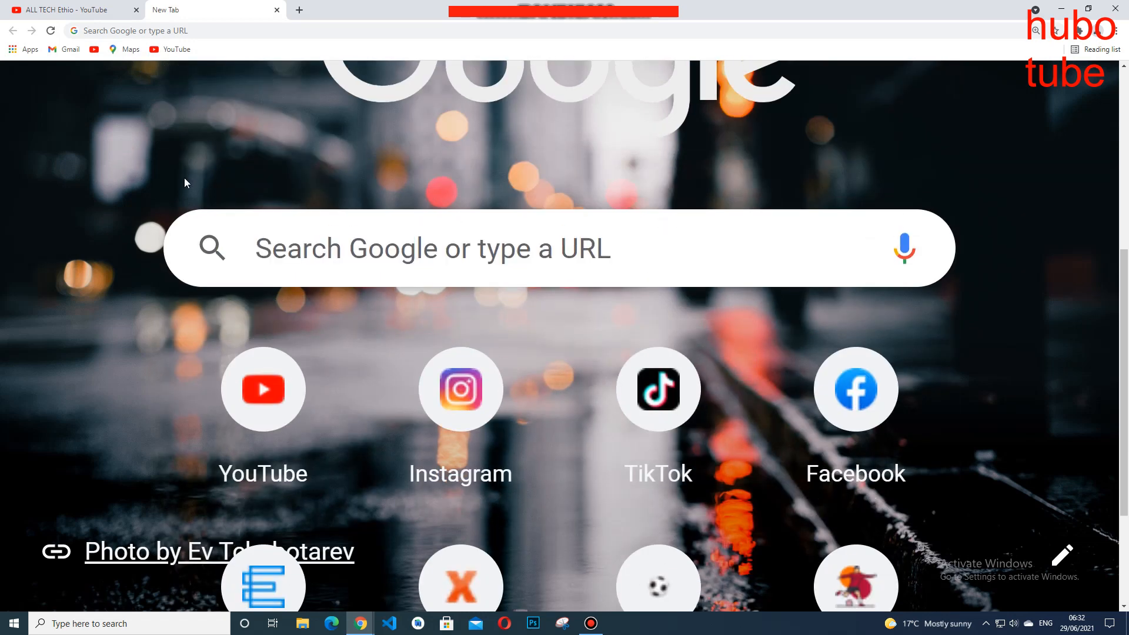
left_click(305, 256)
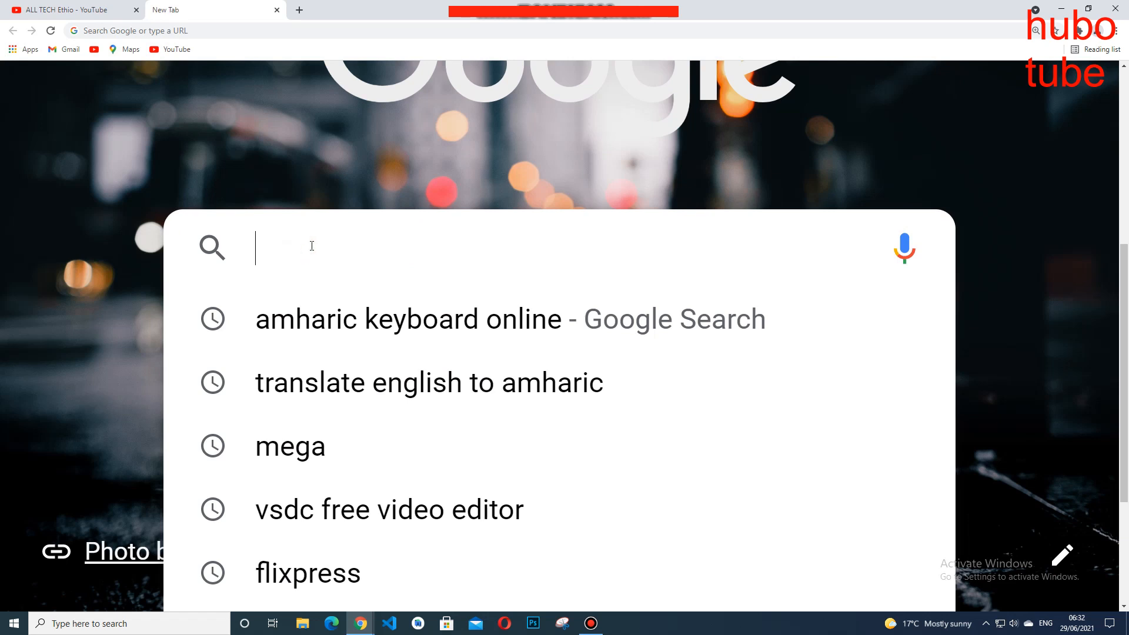
left_click(153, 166)
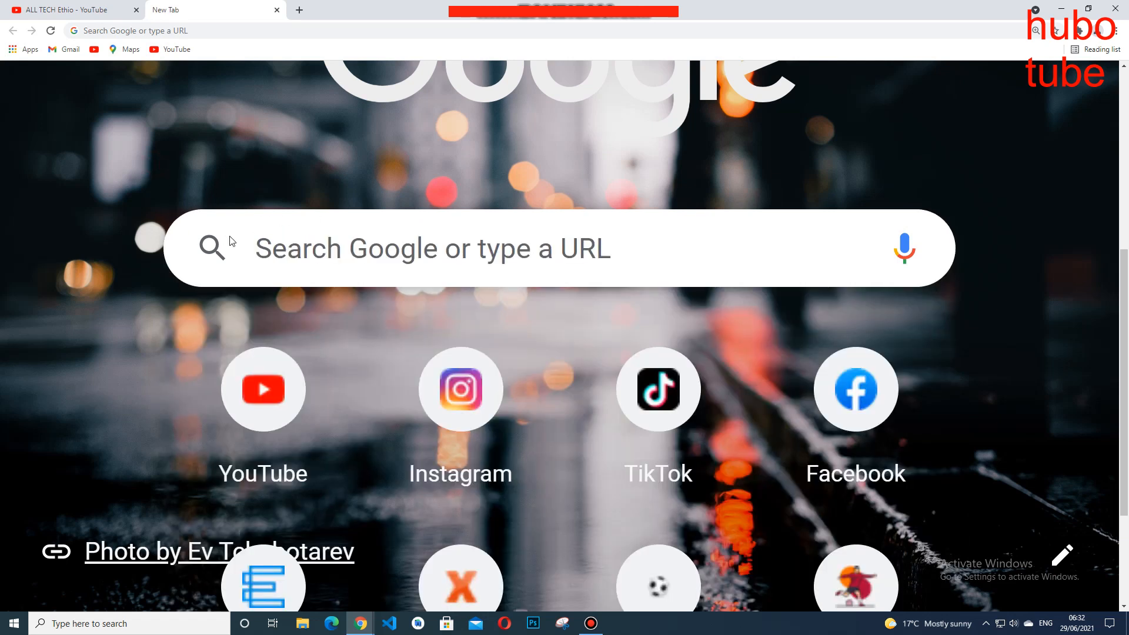
Search Google for flixpress and open the Flixpress home page from the results
left_click(298, 244)
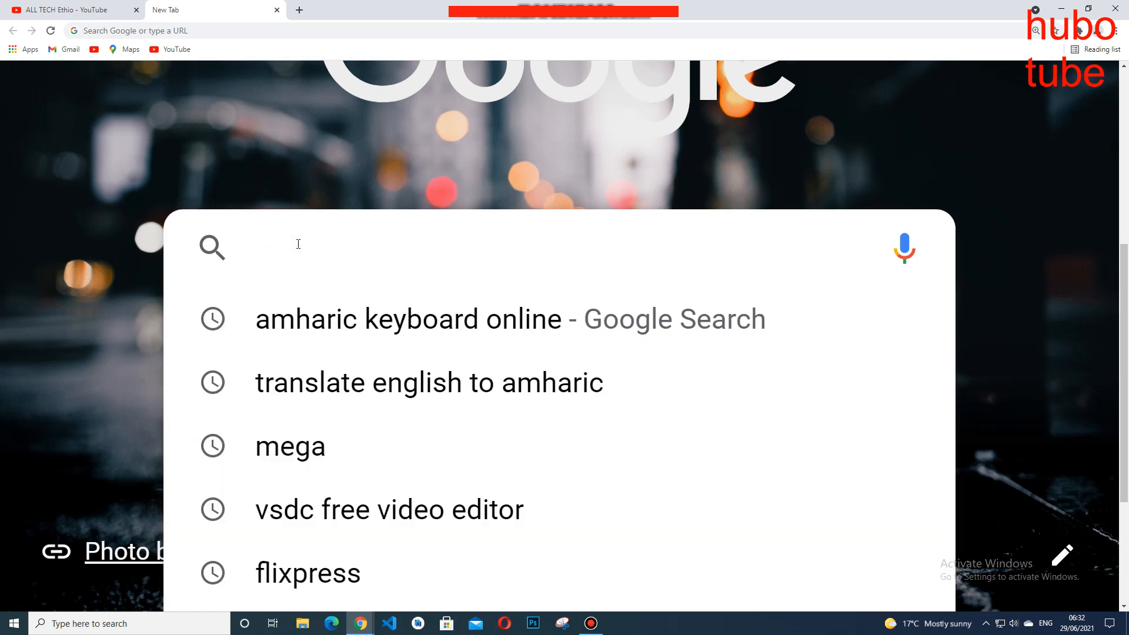
type("f")
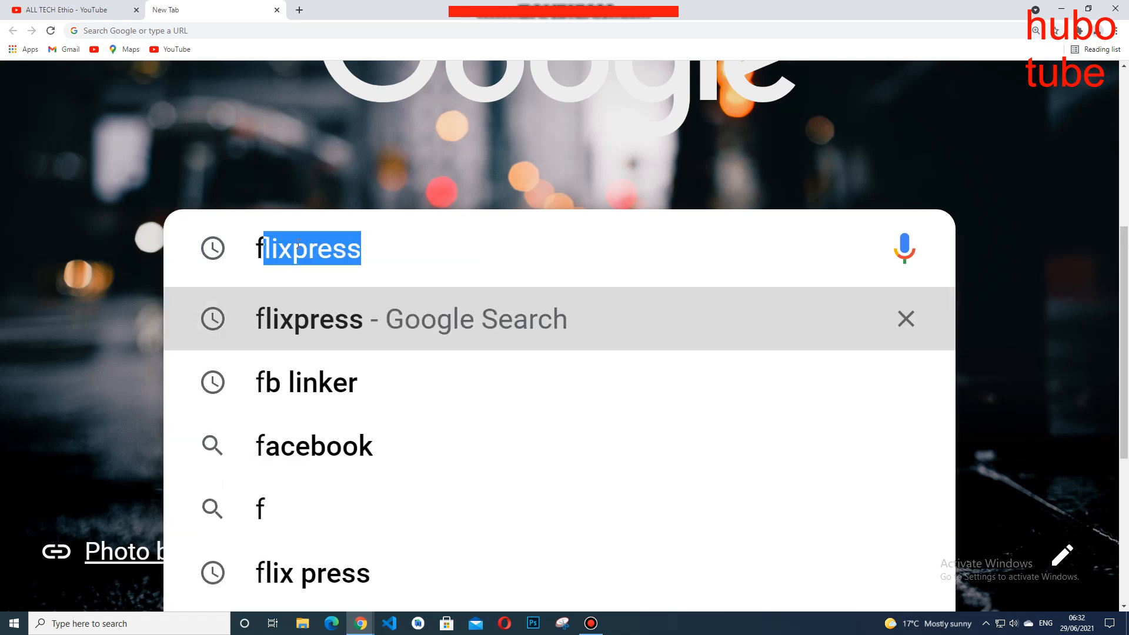
type("lix")
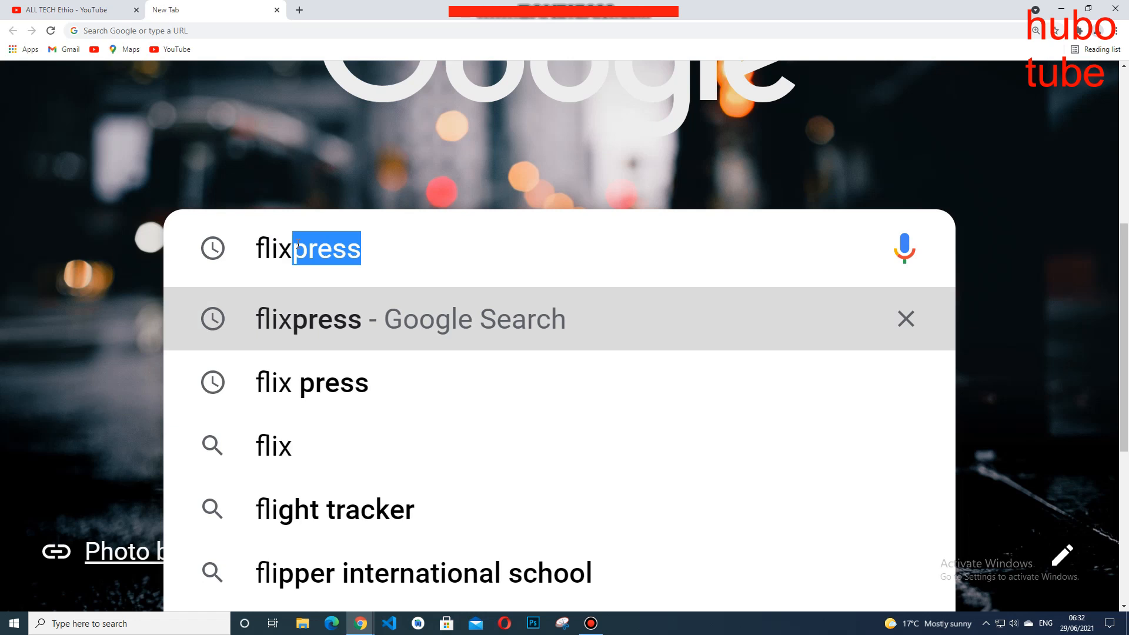
type("pr")
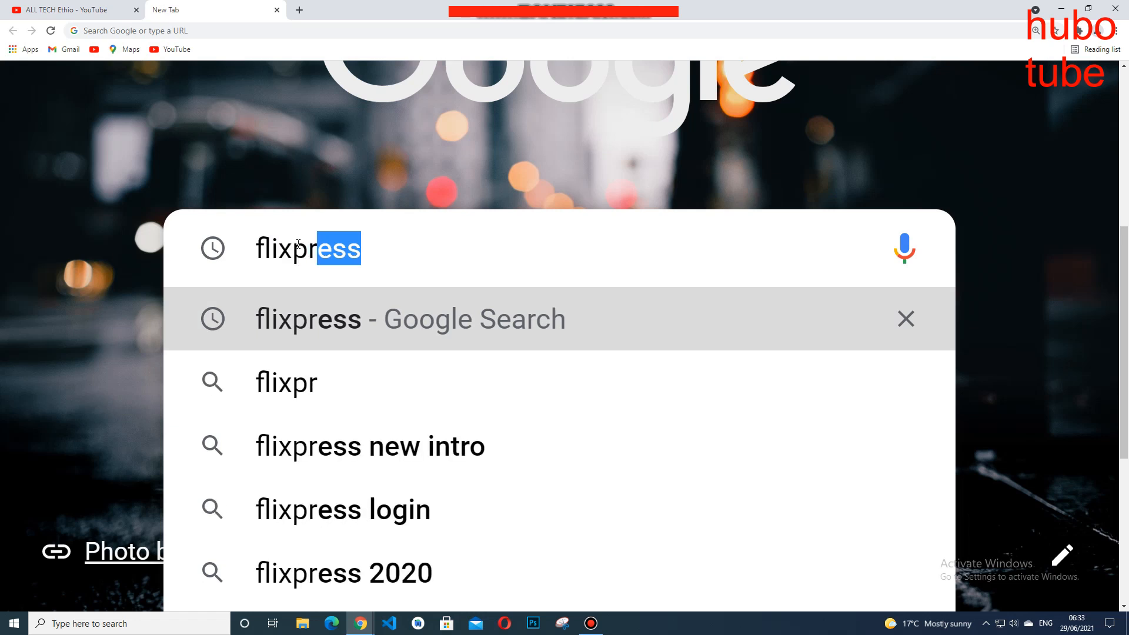
type("ess")
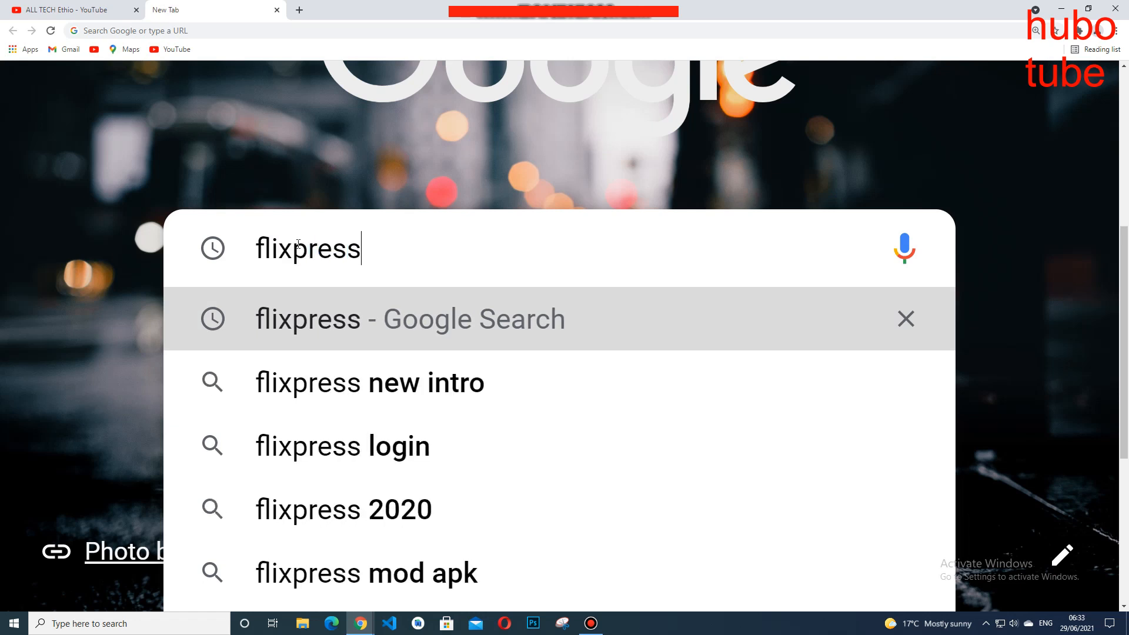
mouse_move(262, 244)
left_mouse_down()
mouse_move(365, 254)
mouse_move(259, 253)
left_mouse_up()
double_click(251, 240)
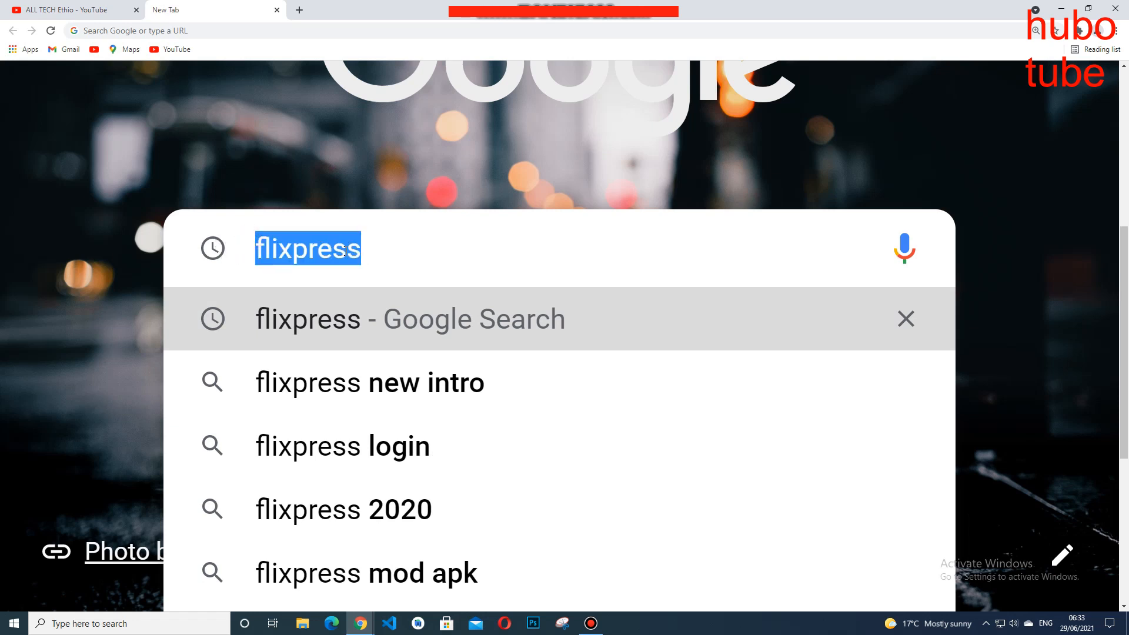
left_click(402, 254)
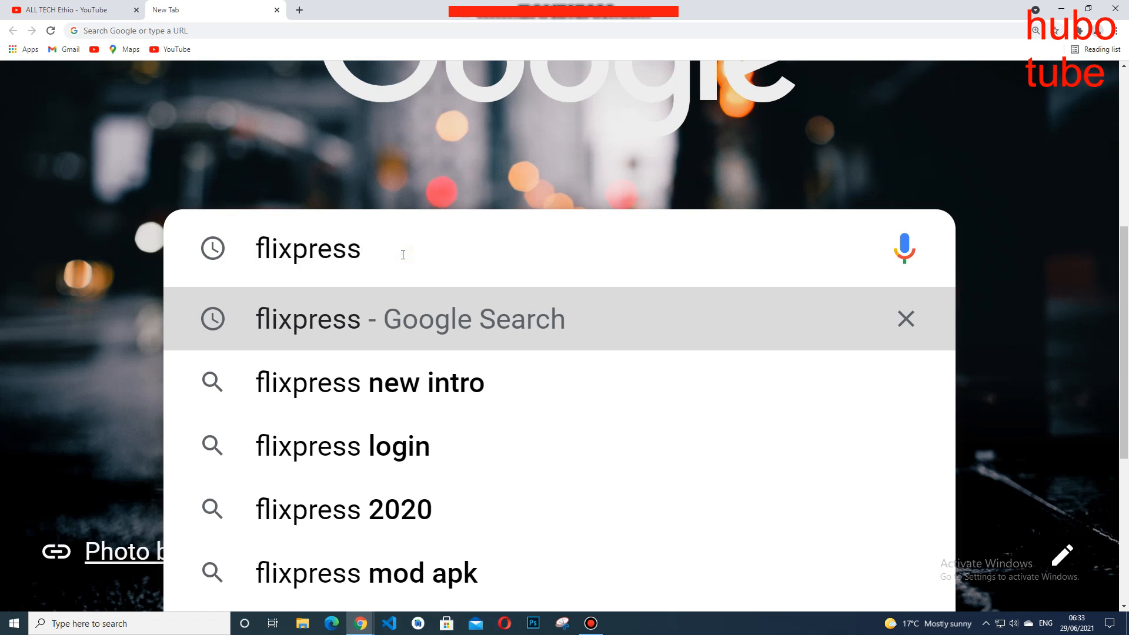
key("Return")
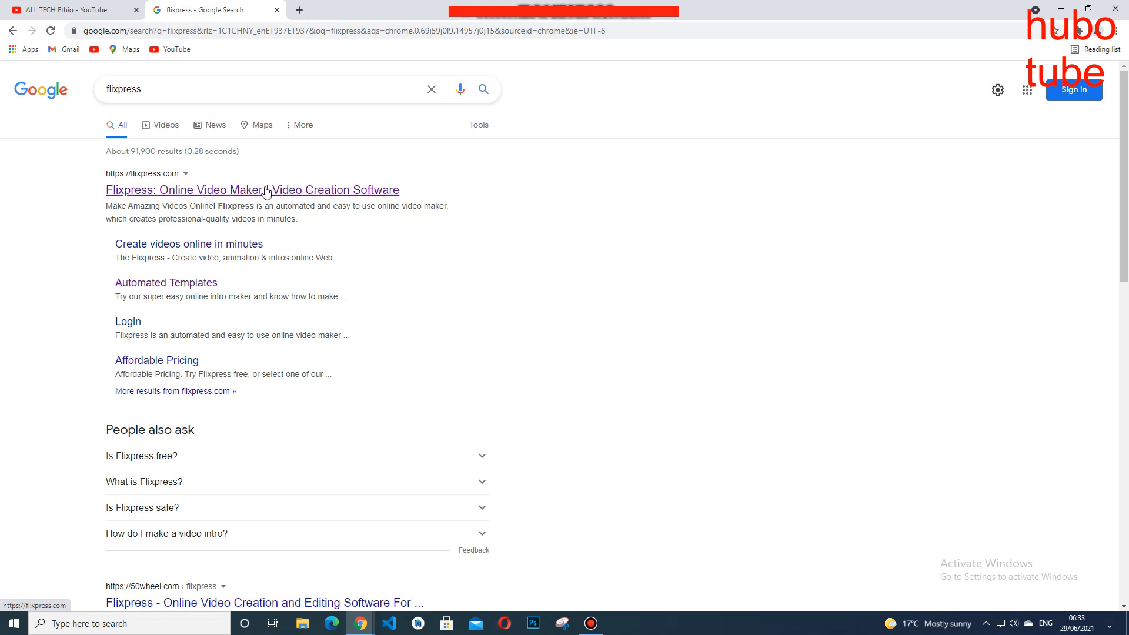
left_click(303, 189)
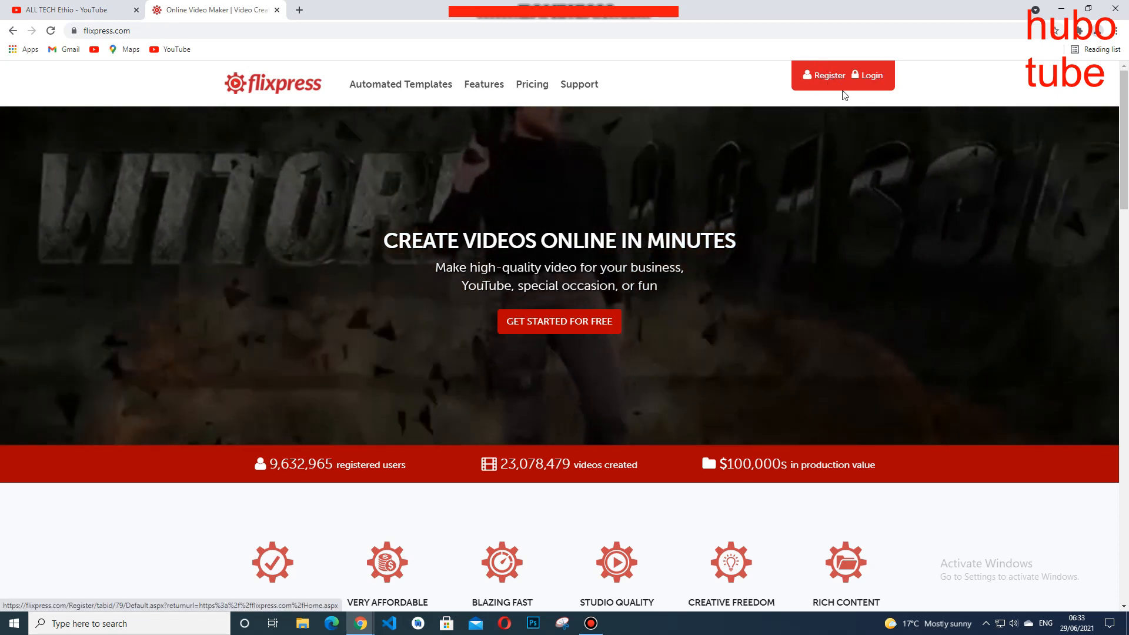
Start the free registration and sign up with an existing Google account, entering the account password
scroll(559, 294, "down", 1)
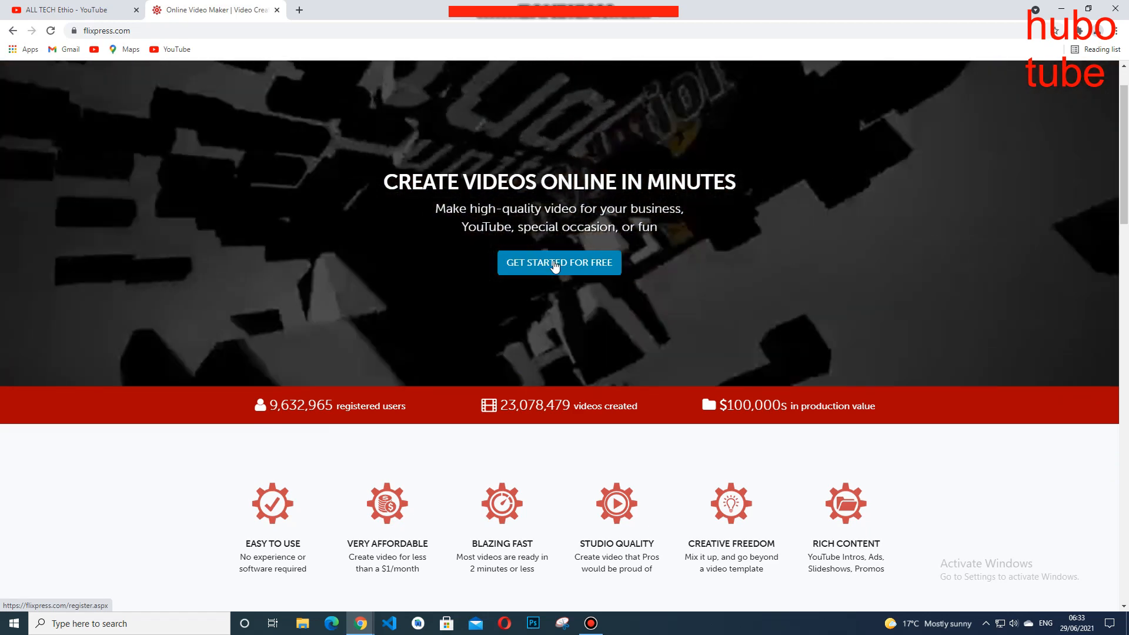
left_click(555, 266)
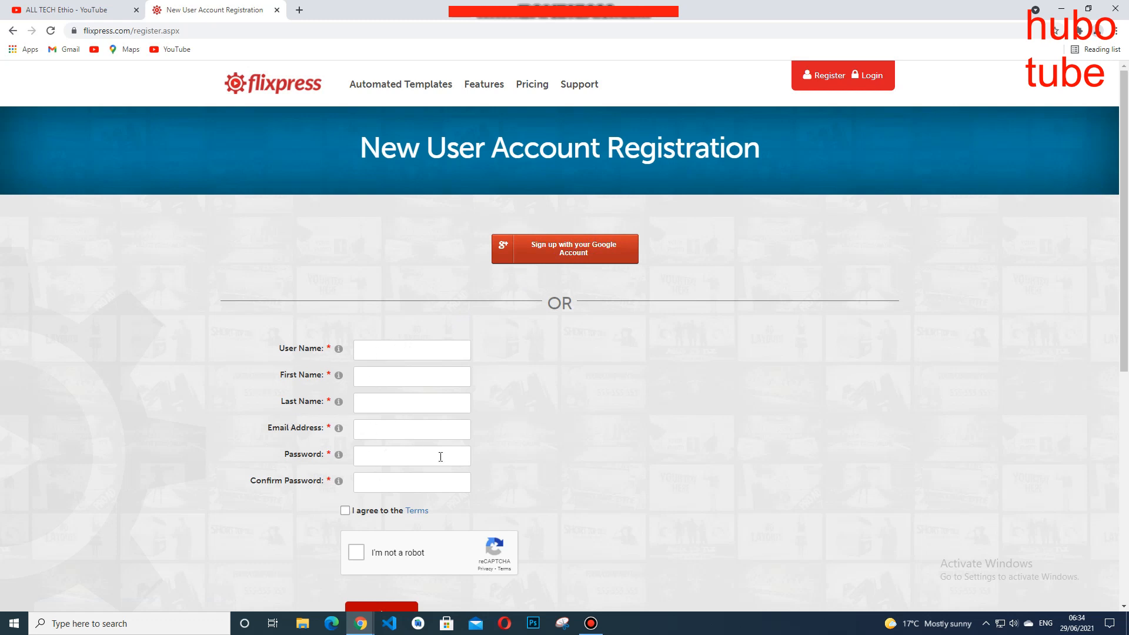
scroll(440, 457, "down", 2)
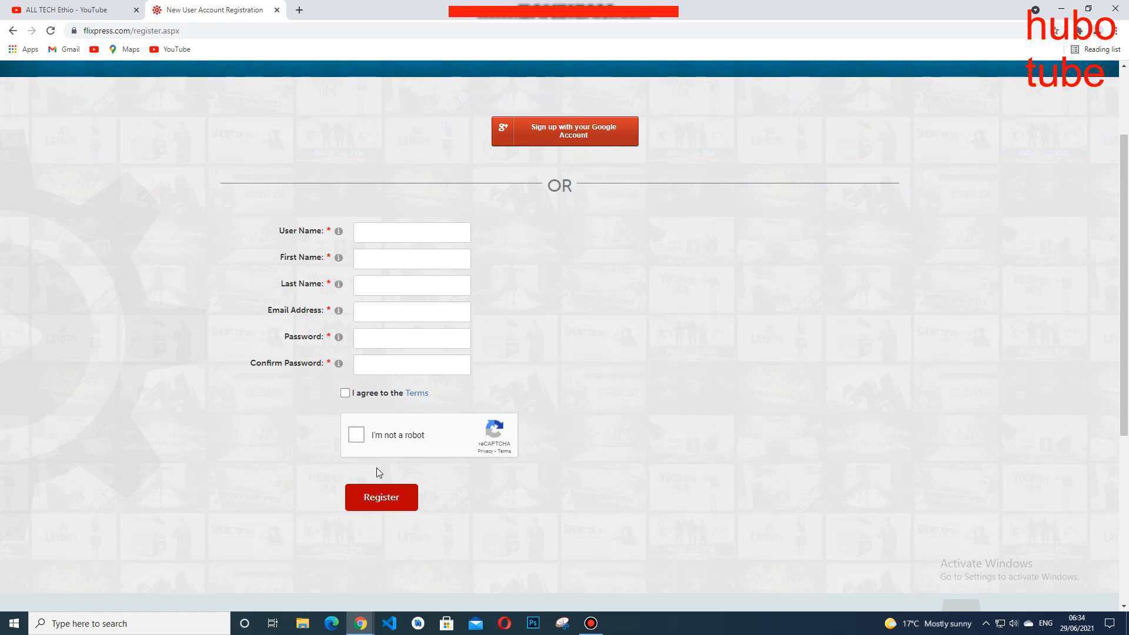
scroll(481, 295, "up", 1)
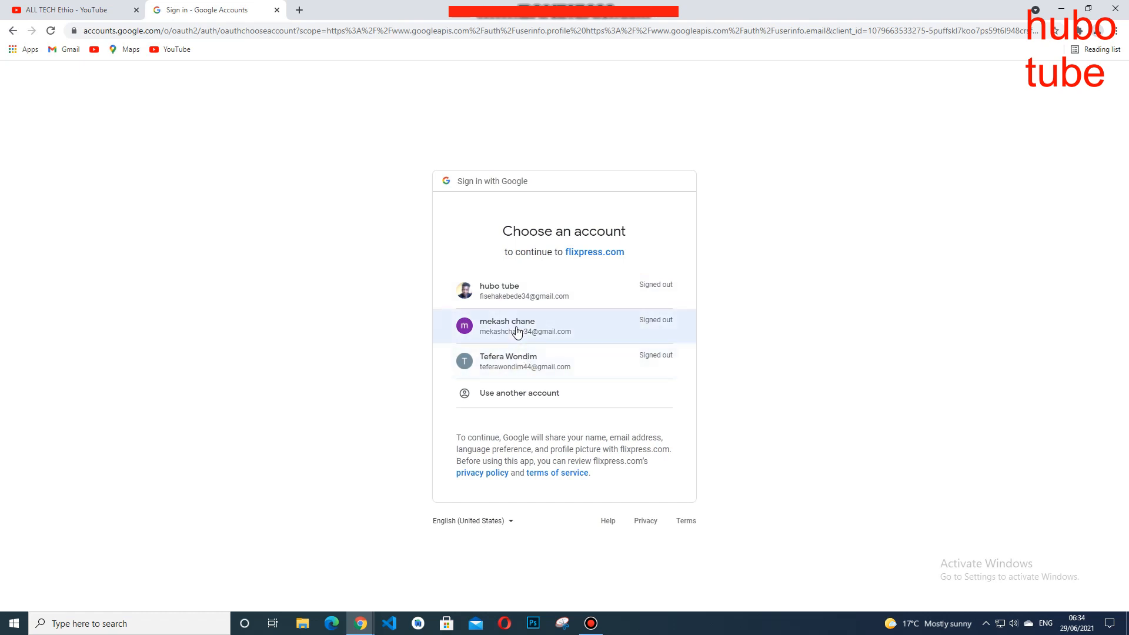
left_click(519, 363)
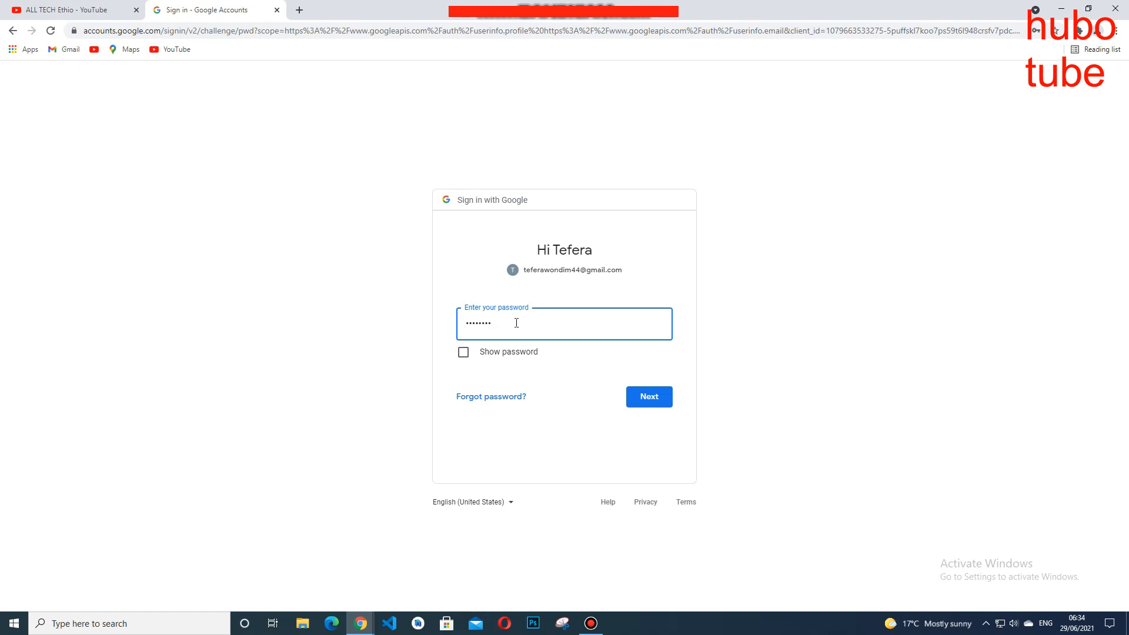
key("Return")
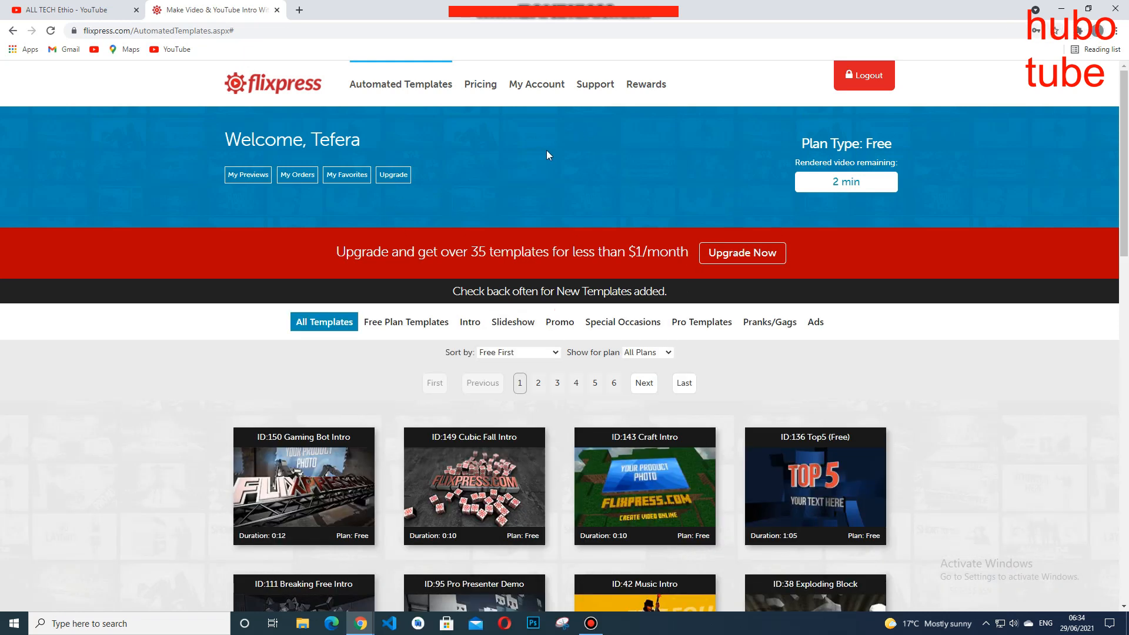
Filter the automated templates to show only those for the Free plan
scroll(517, 165, "down", 1)
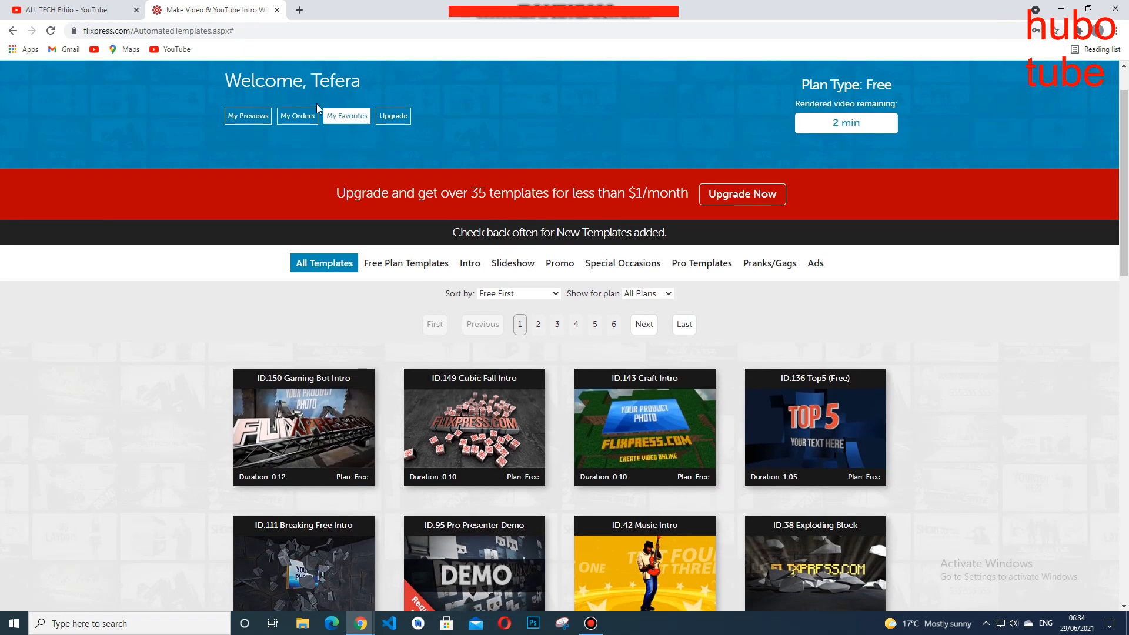
scroll(455, 141, "up", 1)
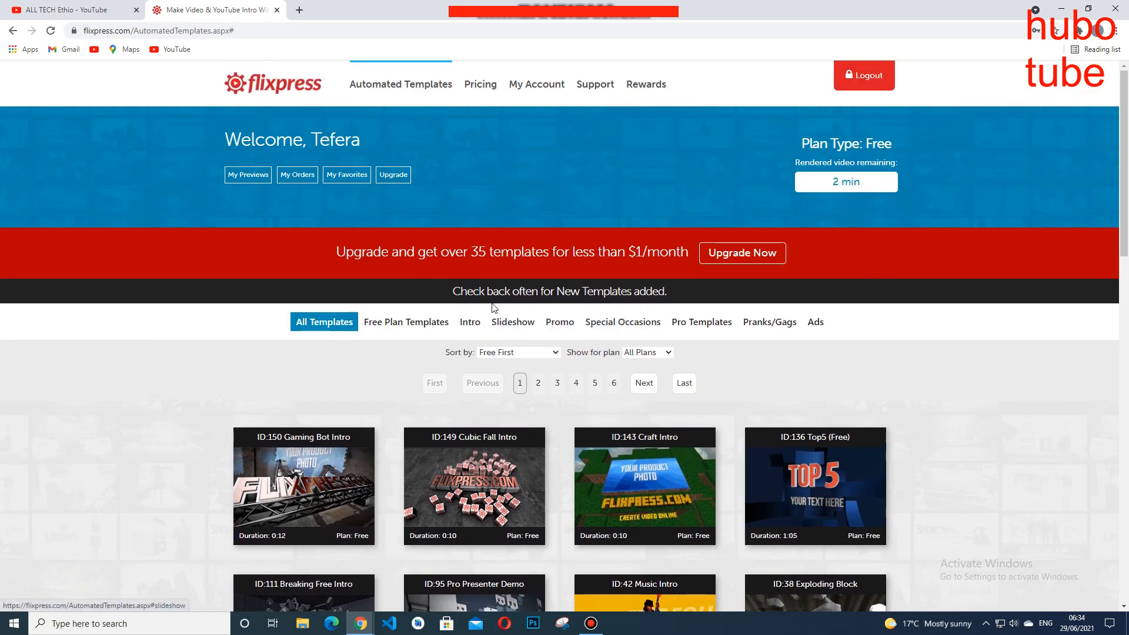
scroll(361, 270, "down", 1)
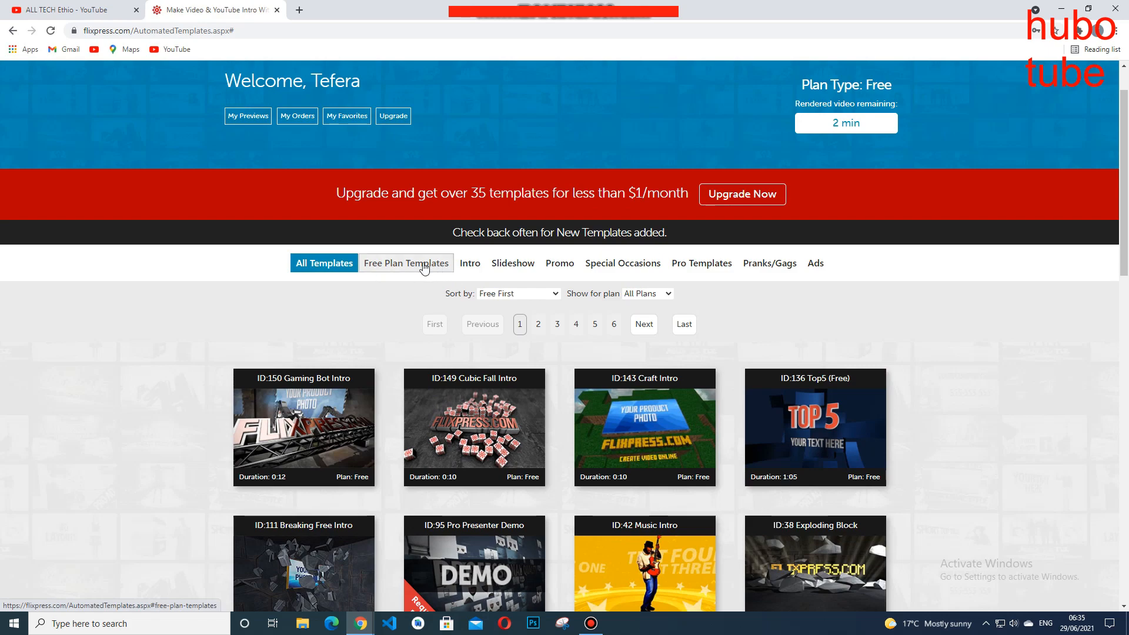
scroll(486, 244, "down", 15)
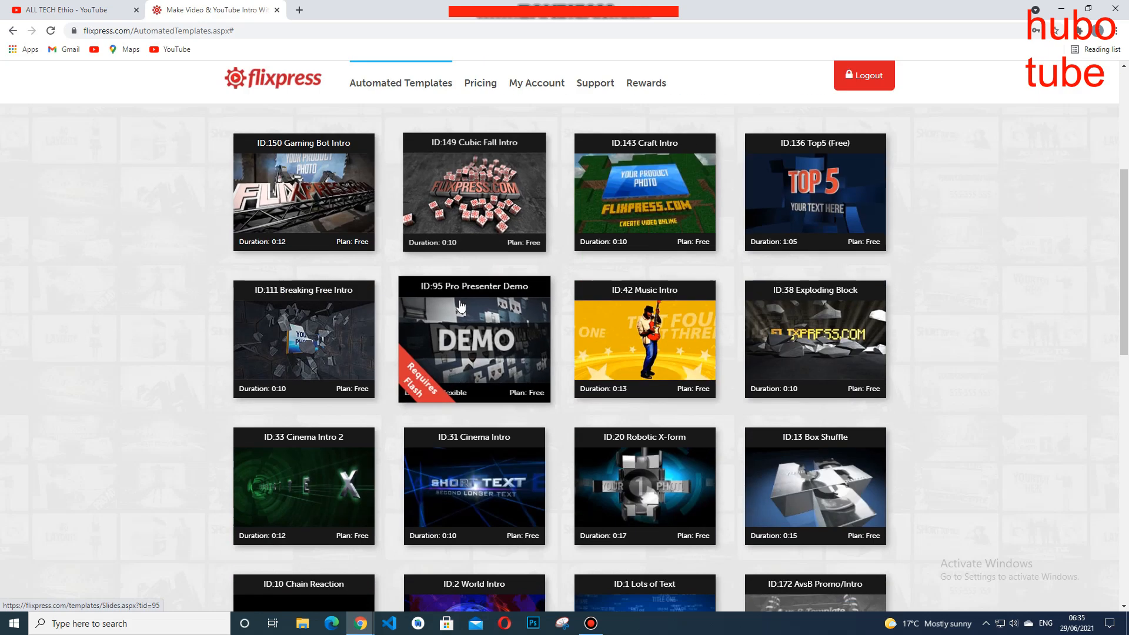
scroll(485, 243, "up", 9)
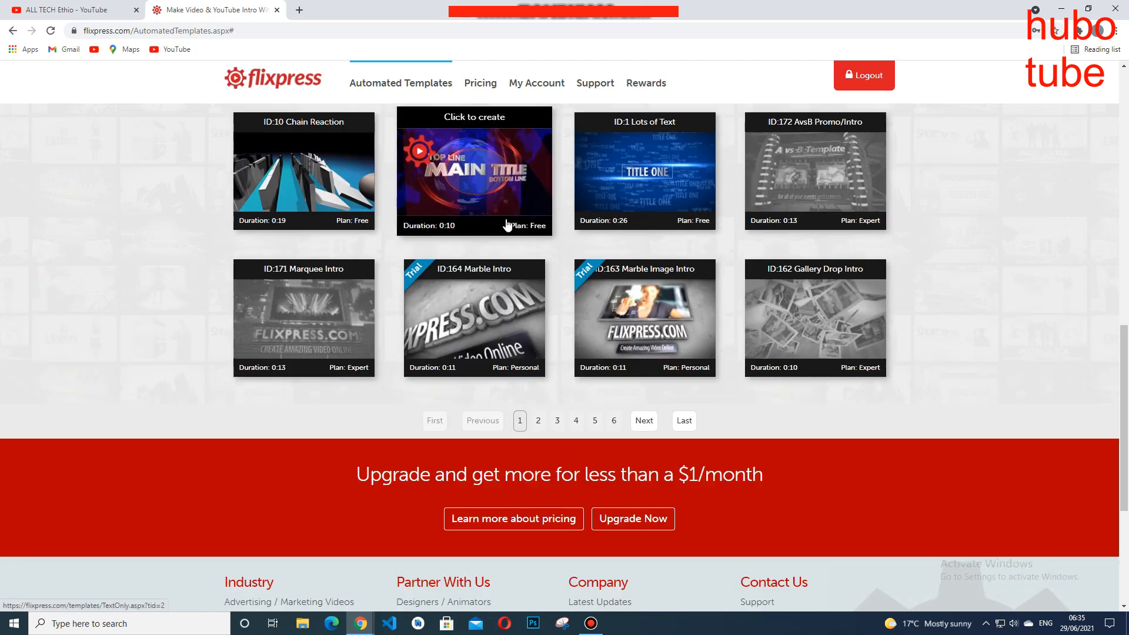
scroll(415, 225, "up", 4)
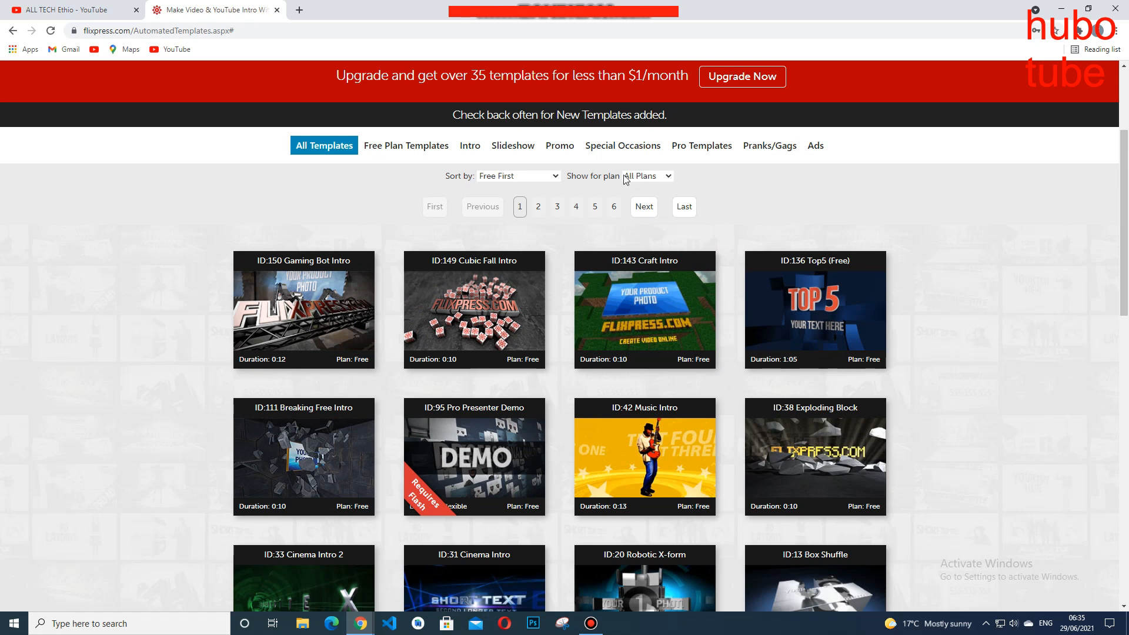
left_click(668, 177)
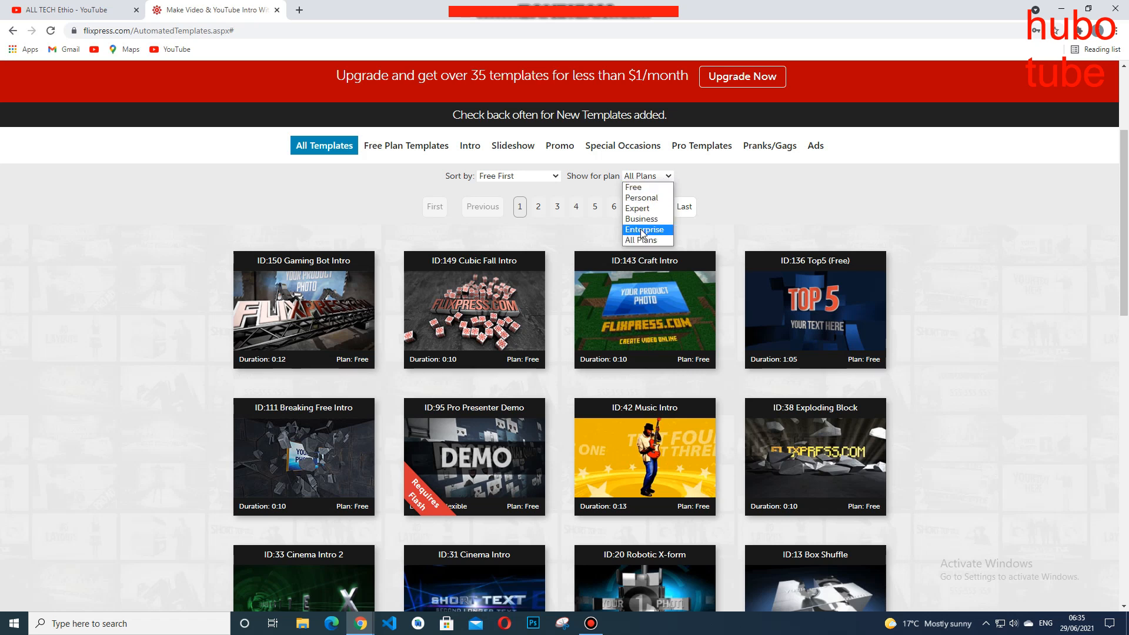
left_click(647, 187)
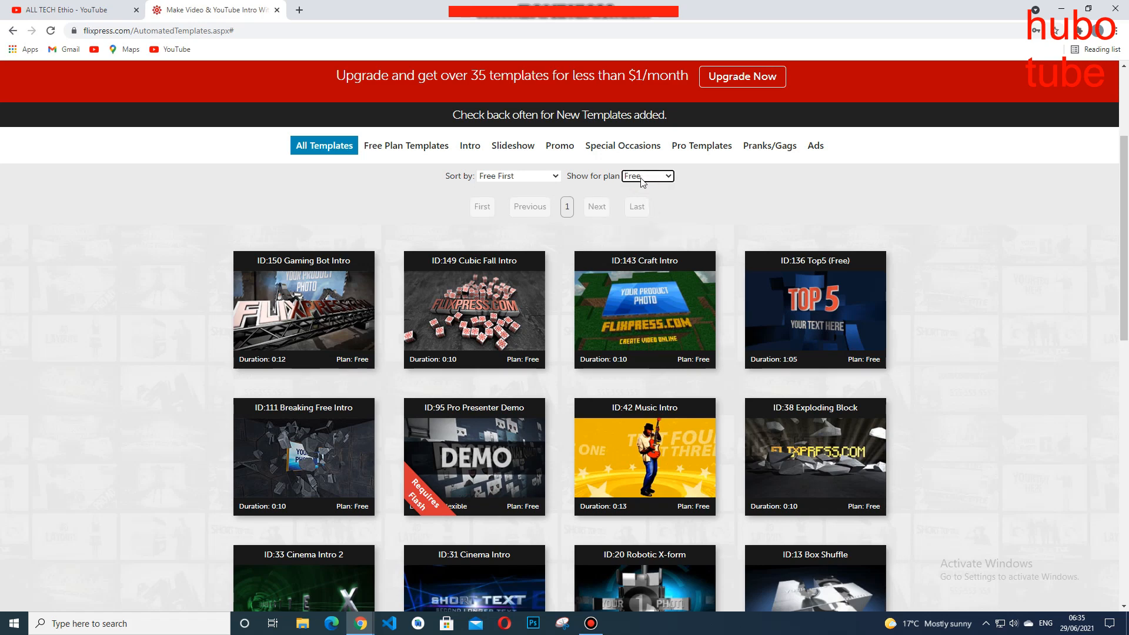
Look through the Free plan templates down to the last row to compare the available intros
scroll(643, 178, "down", 9)
scroll(640, 177, "up", 8)
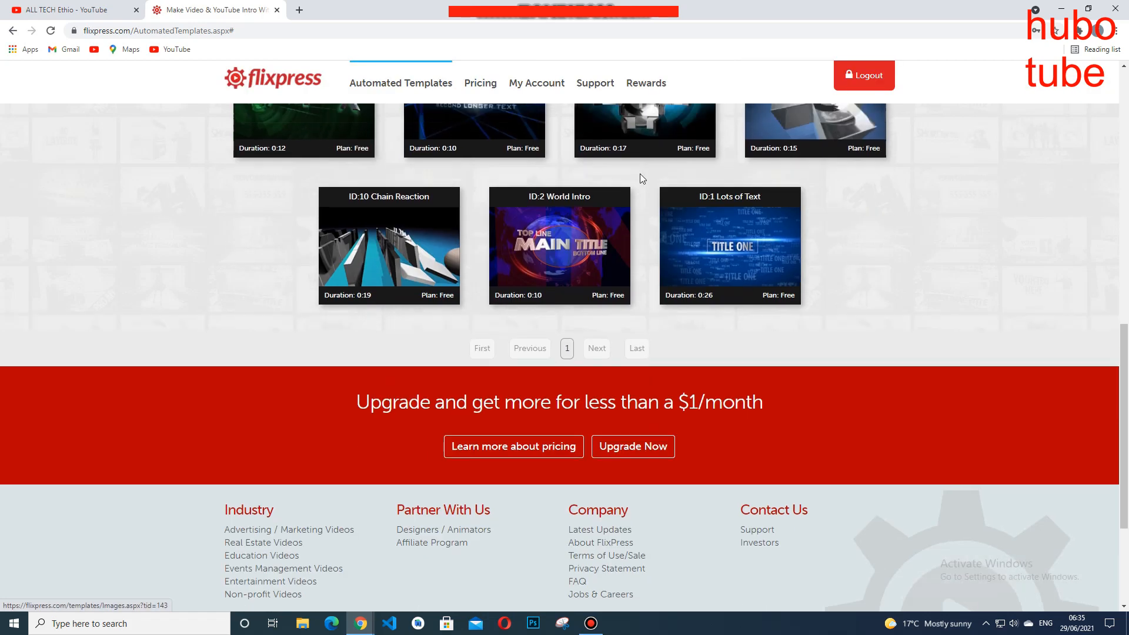
scroll(641, 180, "up", 3)
scroll(641, 179, "up", 2)
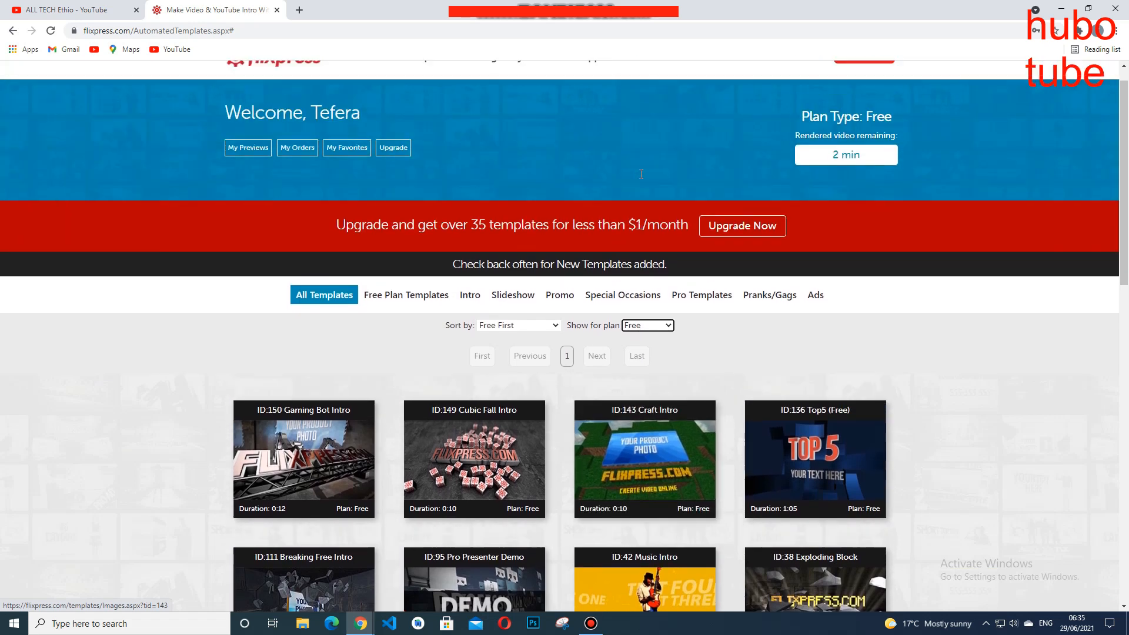
scroll(626, 186, "down", 3)
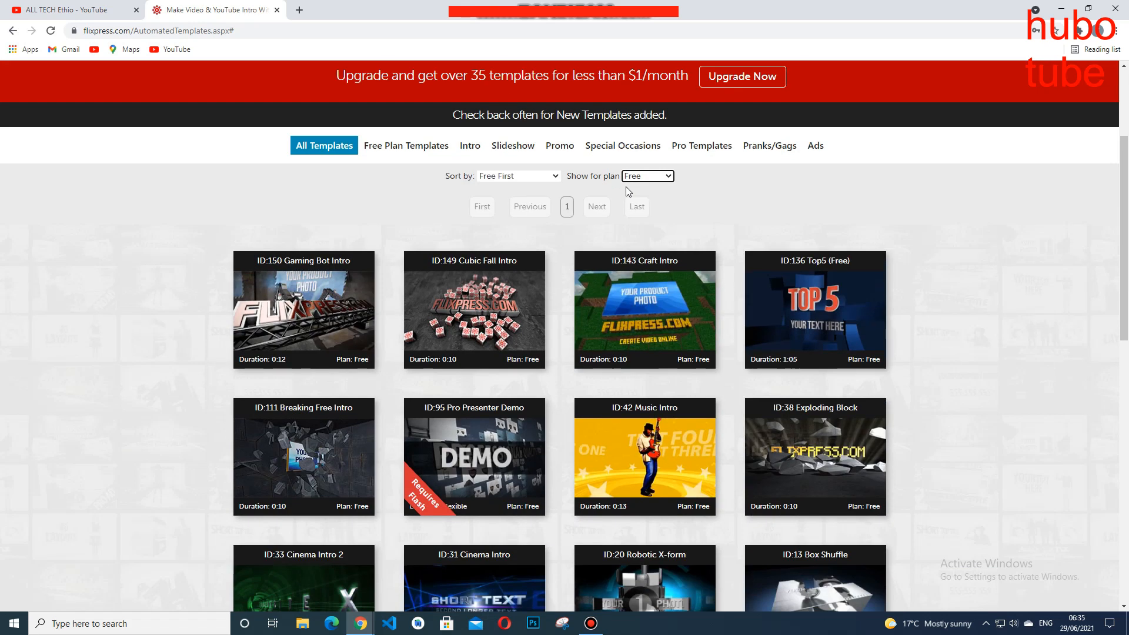
scroll(628, 207, "down", 3)
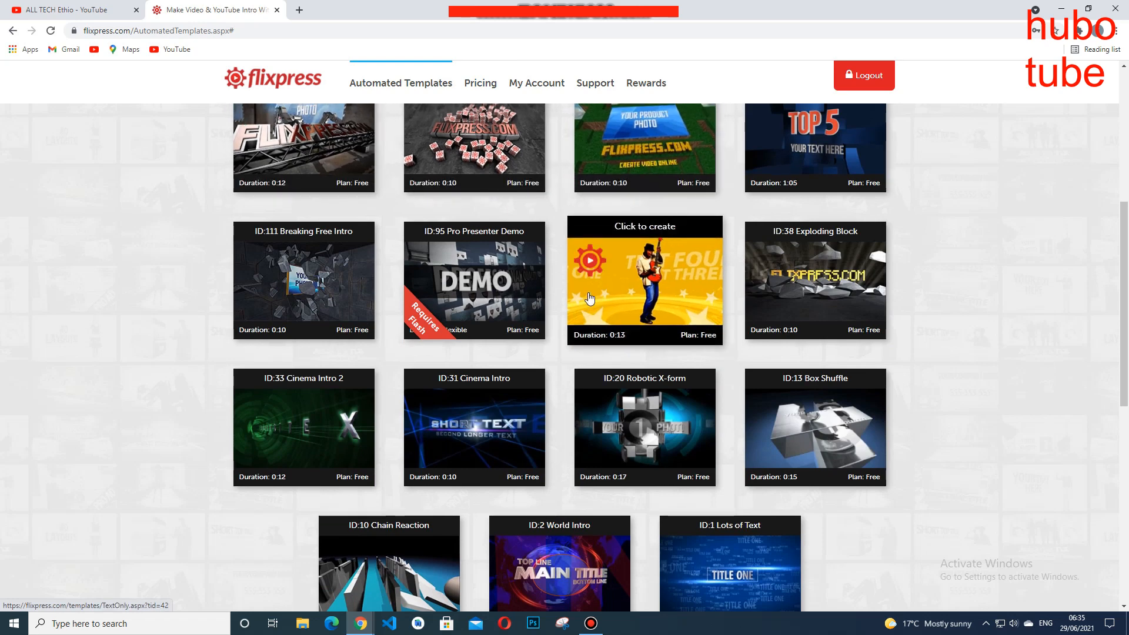
scroll(841, 359, "down", 2)
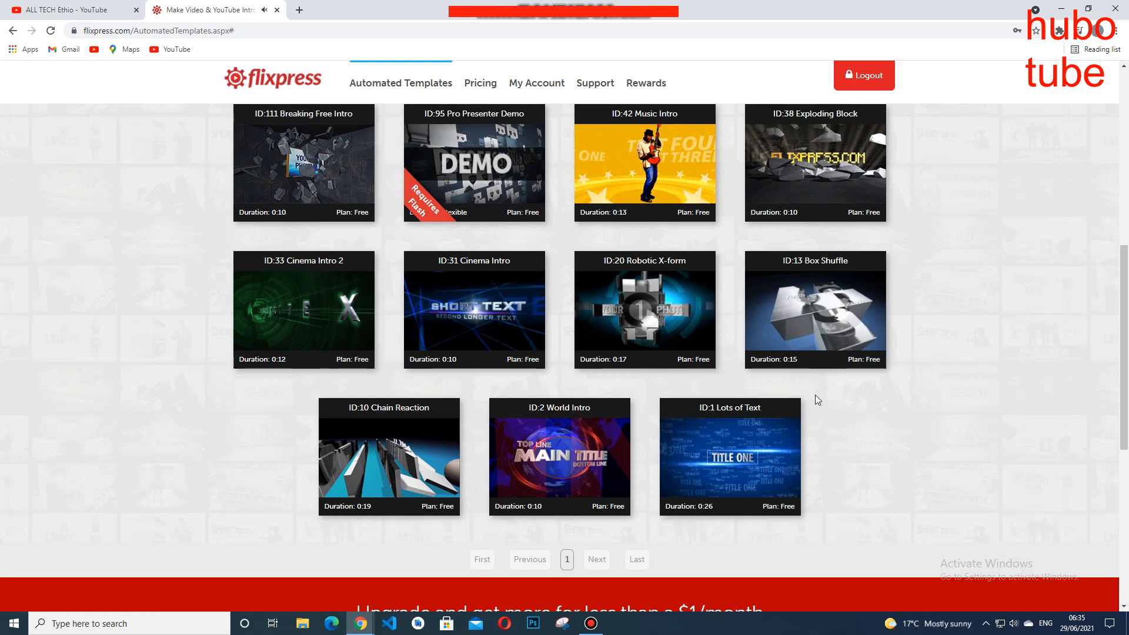
Lower the system speaker volume to 15
left_click(1013, 621)
left_click_drag(1019, 595, 979, 597)
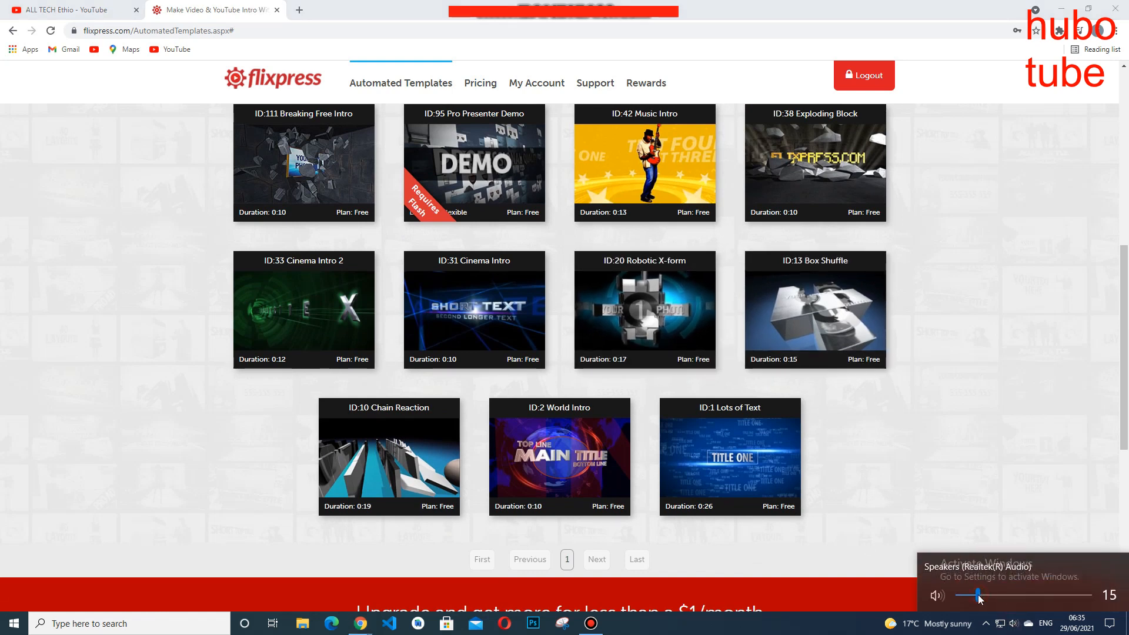
left_click(833, 419)
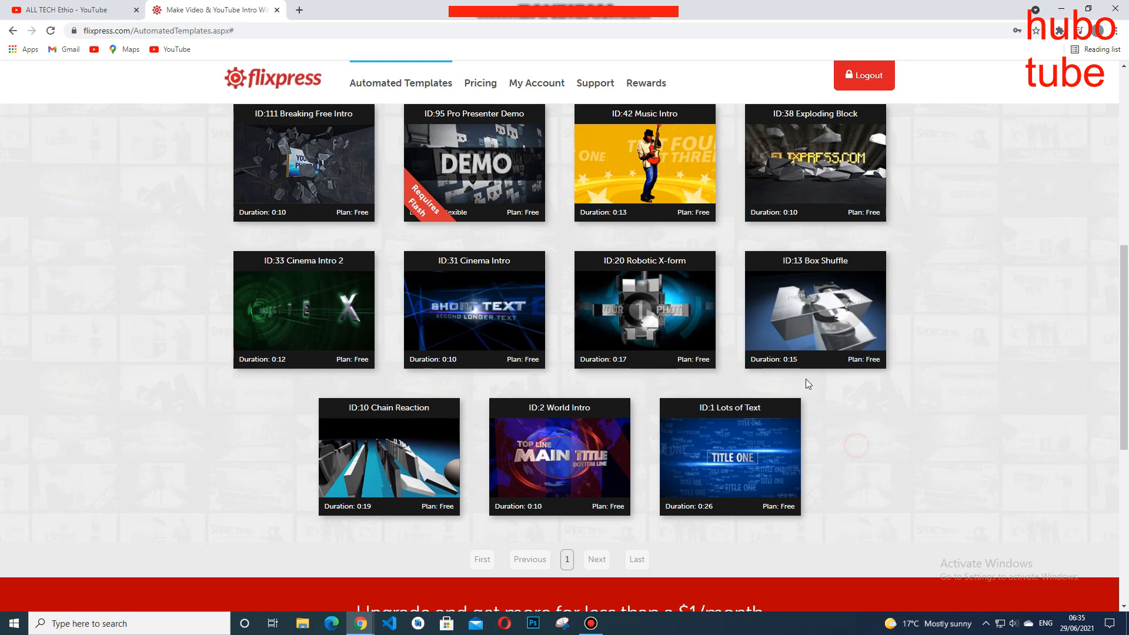
Open the ID:13 Box Shuffle template and start customizing it
left_click(820, 261)
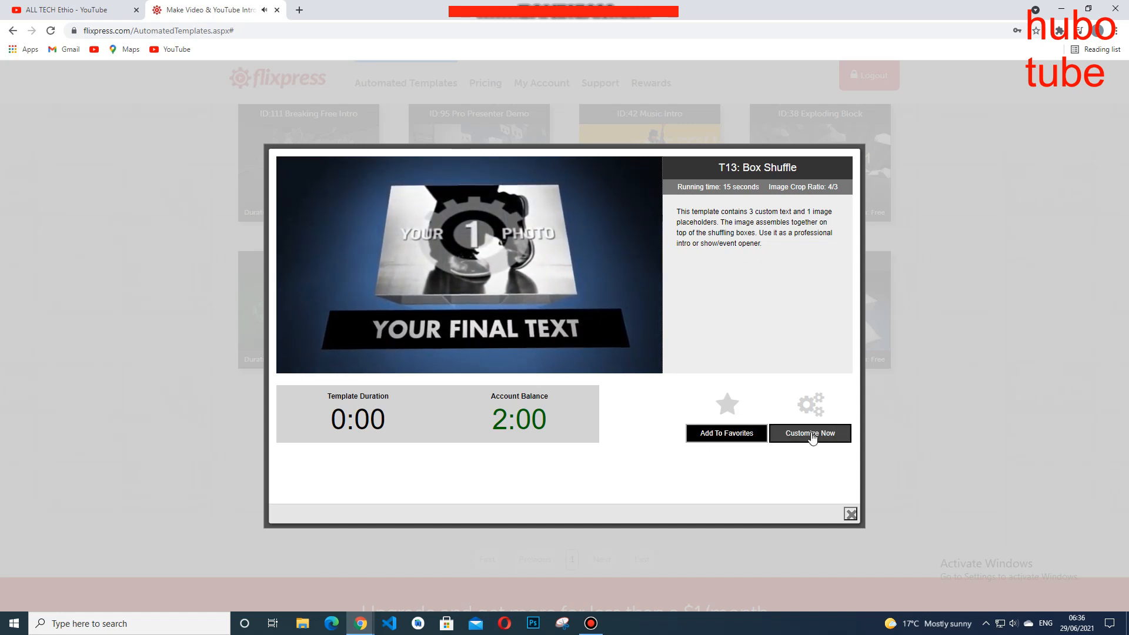
left_click(812, 436)
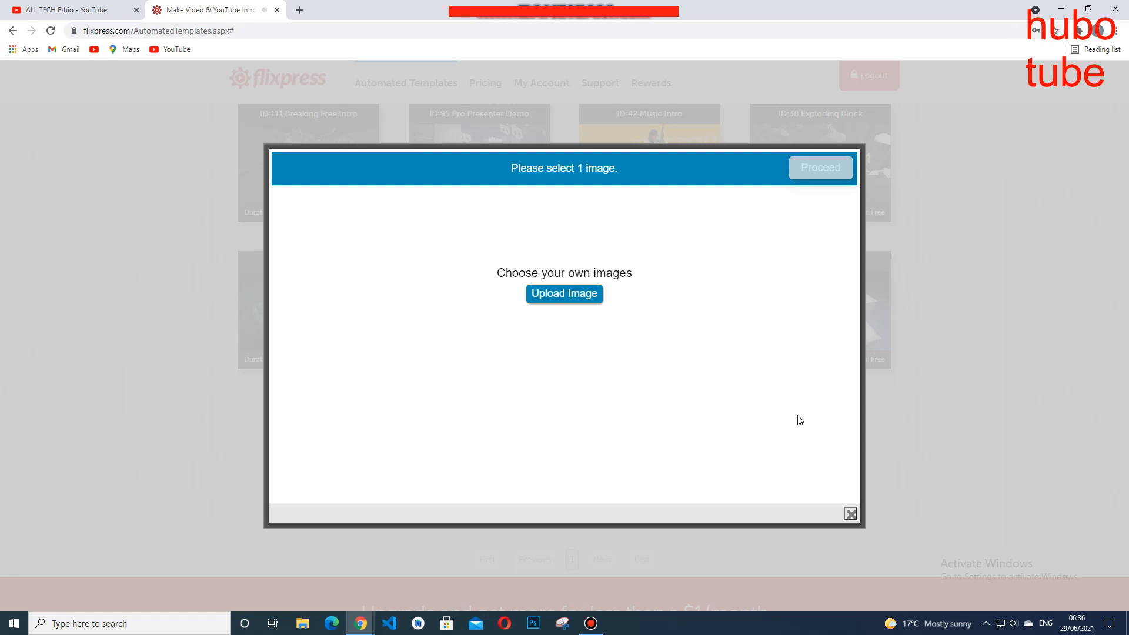
Upload the image unnamed.jpg from the __MACOSX folder on the Desktop for the template
left_click(579, 291)
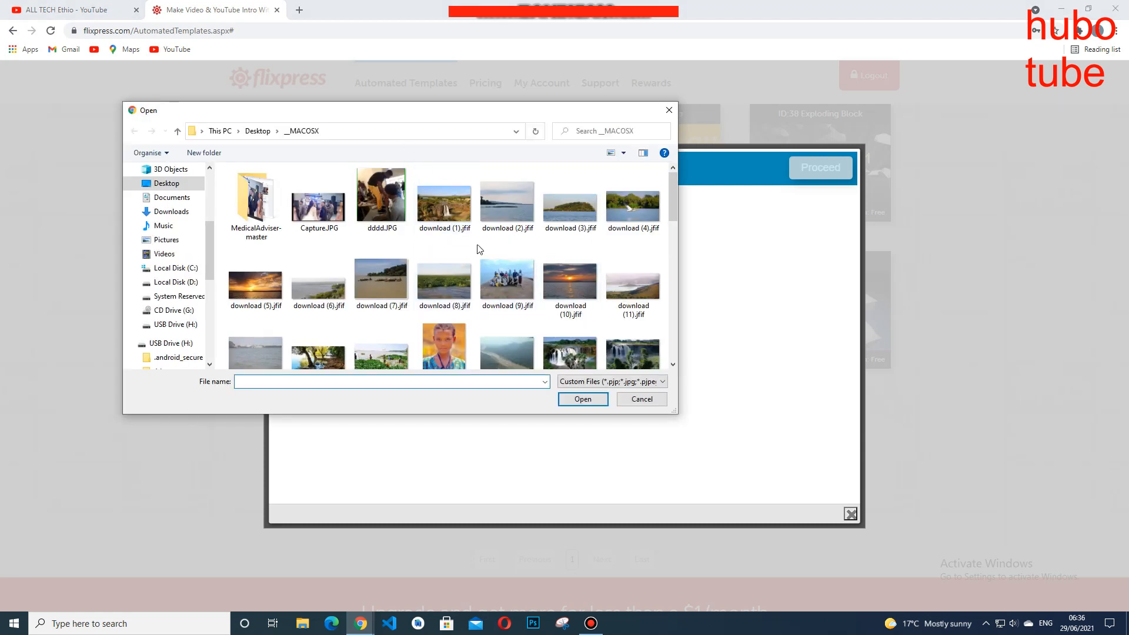
left_click(158, 198)
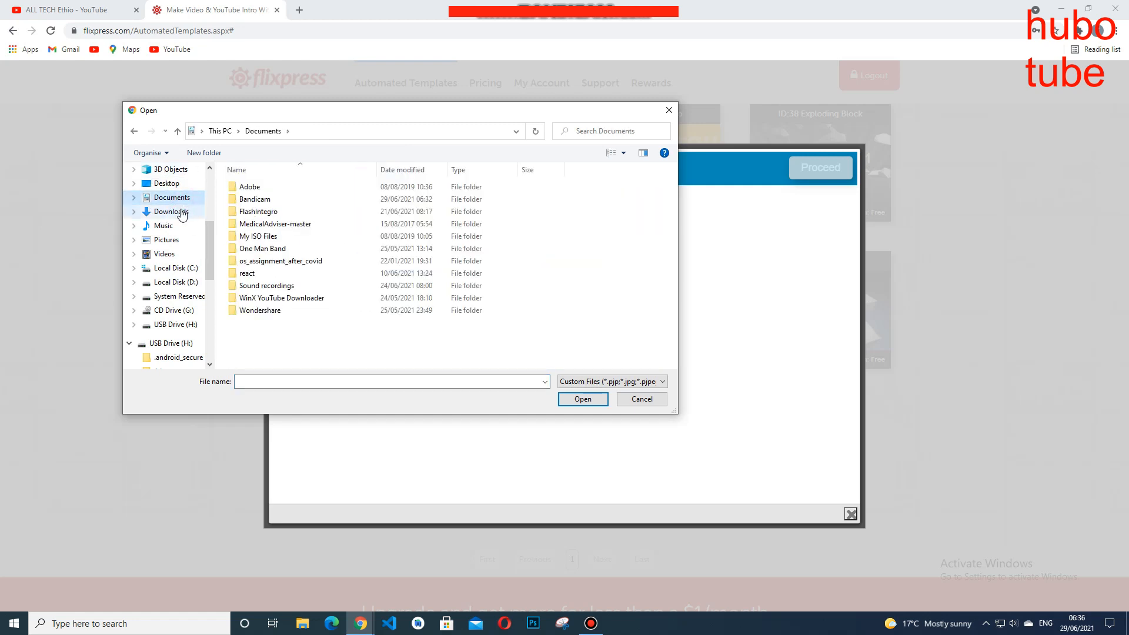
left_click(167, 184)
scroll(297, 259, "down", 2)
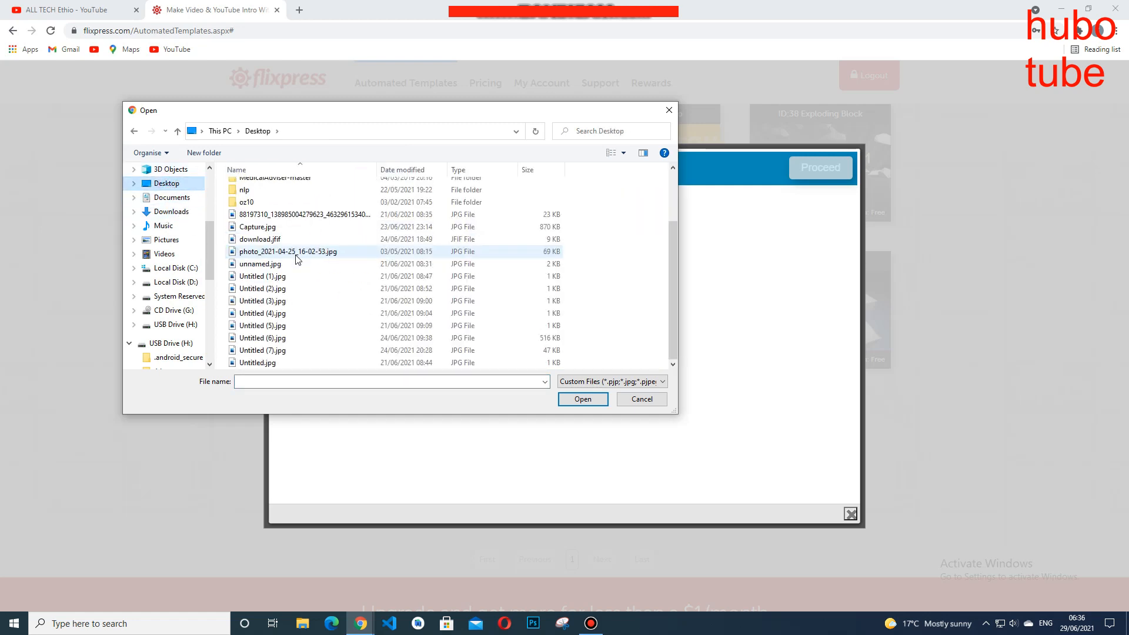
scroll(288, 256, "up", 2)
double_click(254, 187)
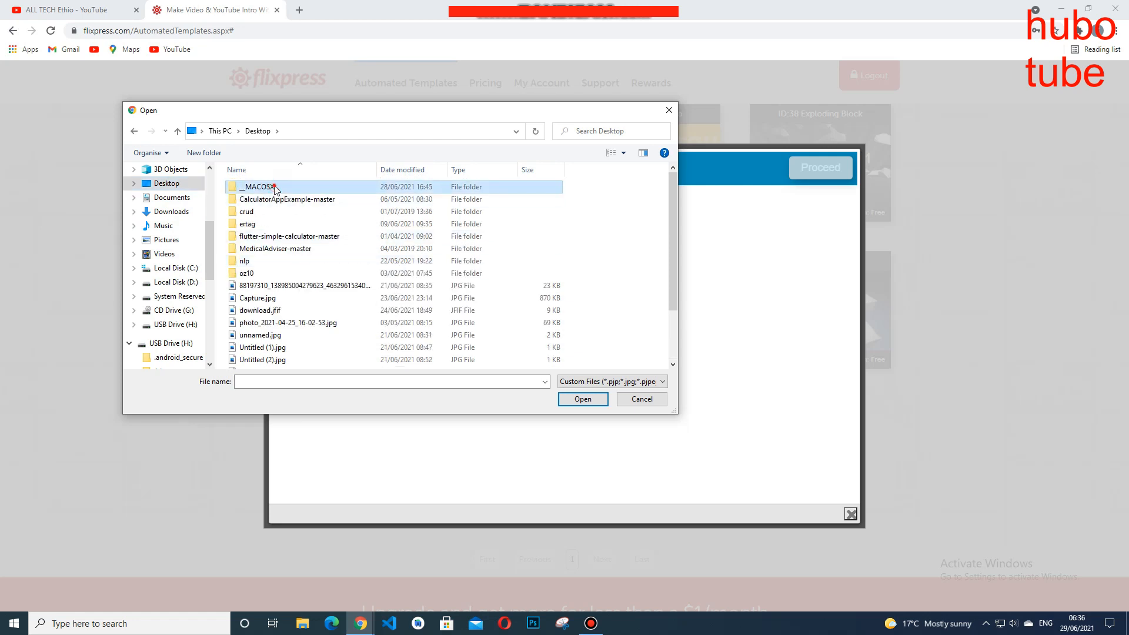
scroll(408, 328, "down", 5)
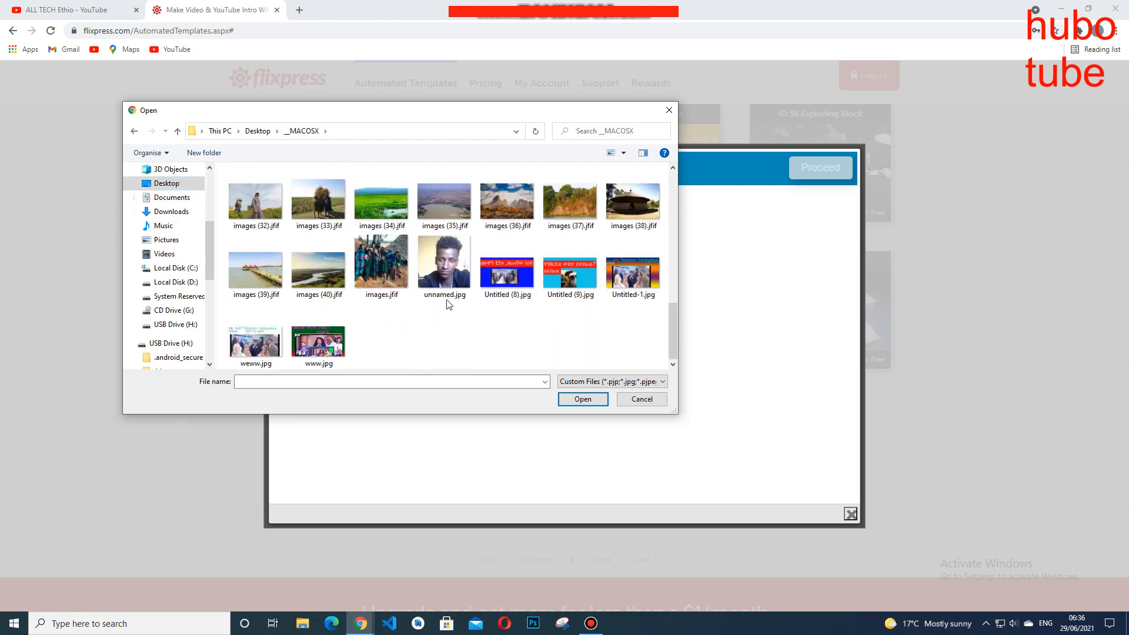
left_click(440, 272)
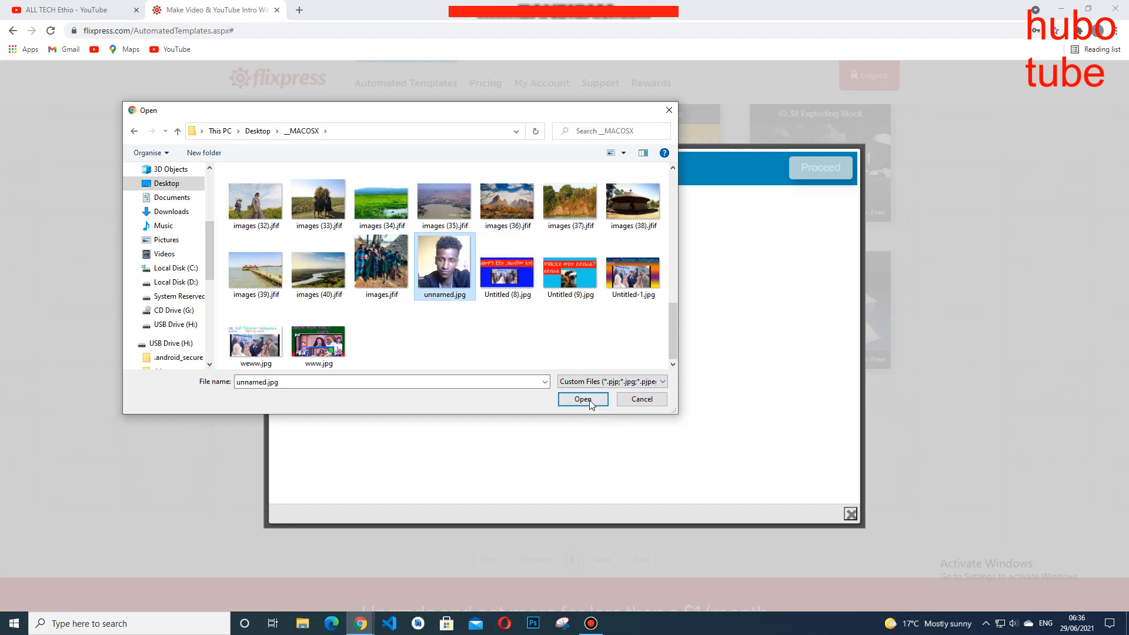
left_click(588, 402)
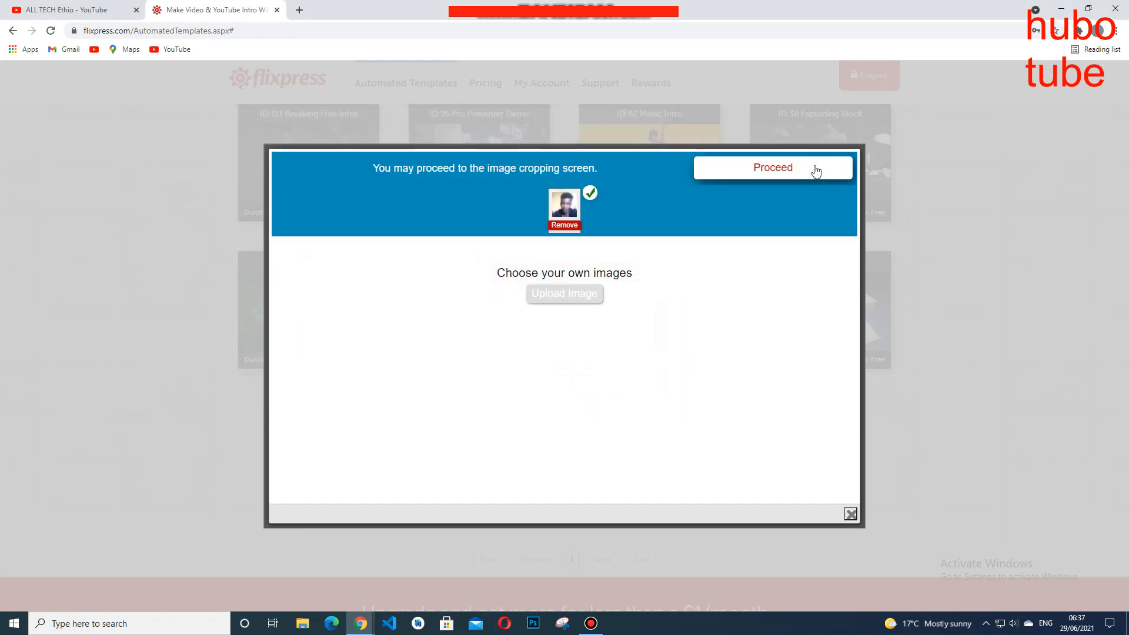
Crop the uploaded image to a smaller area around the face and continue to the template's customization form
left_click(776, 171)
left_click(774, 168)
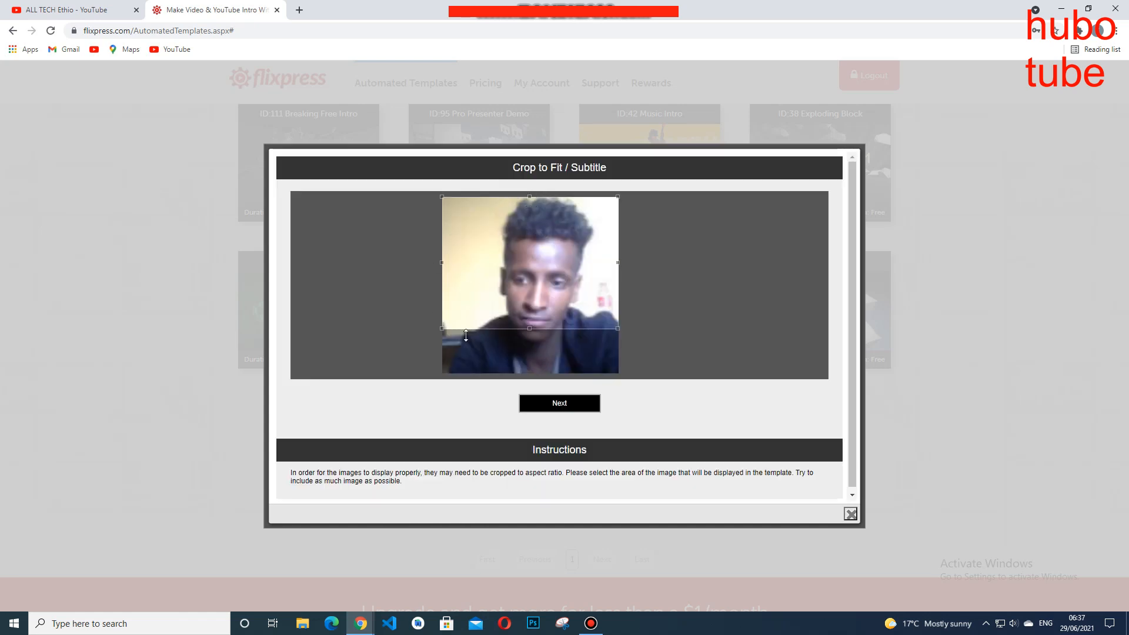
left_click_drag(529, 196, 529, 236)
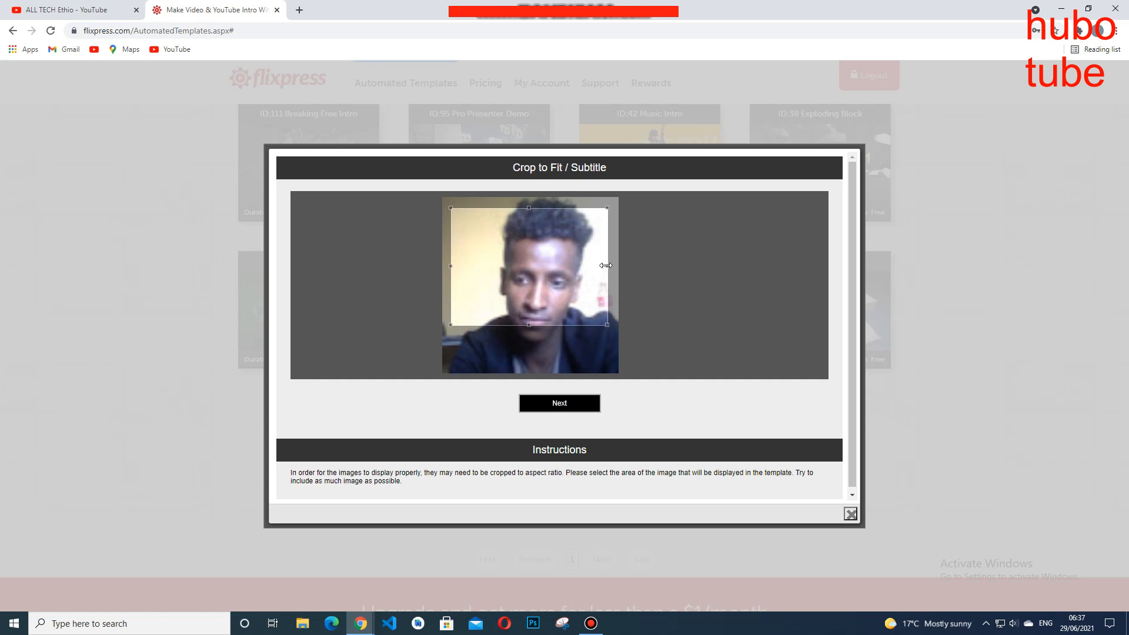
left_click_drag(606, 266, 544, 281)
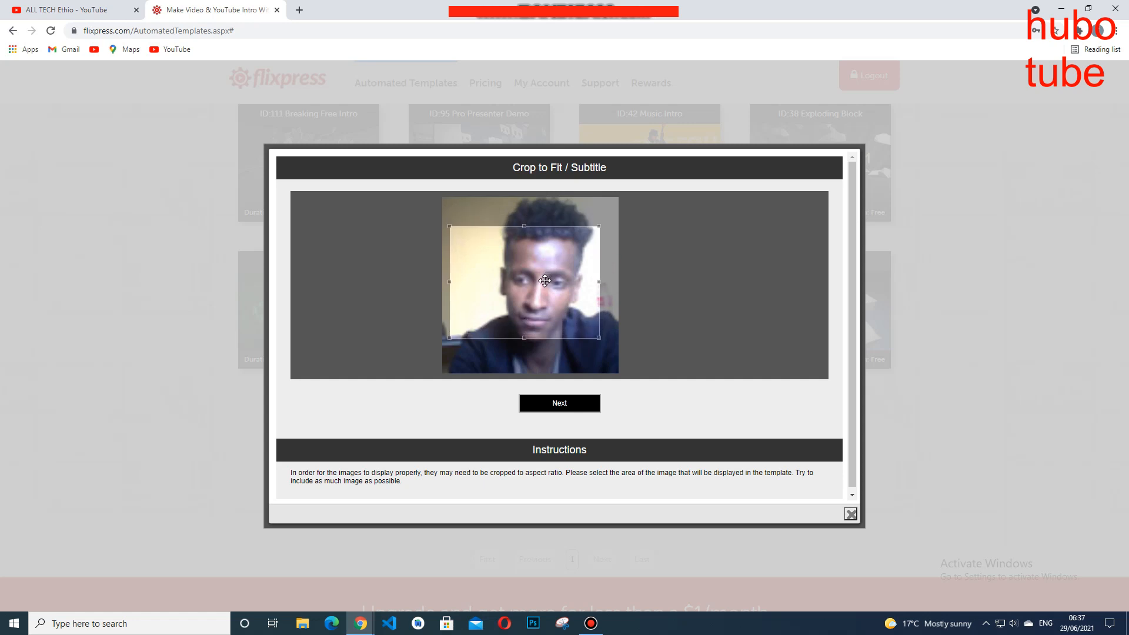
left_click(563, 403)
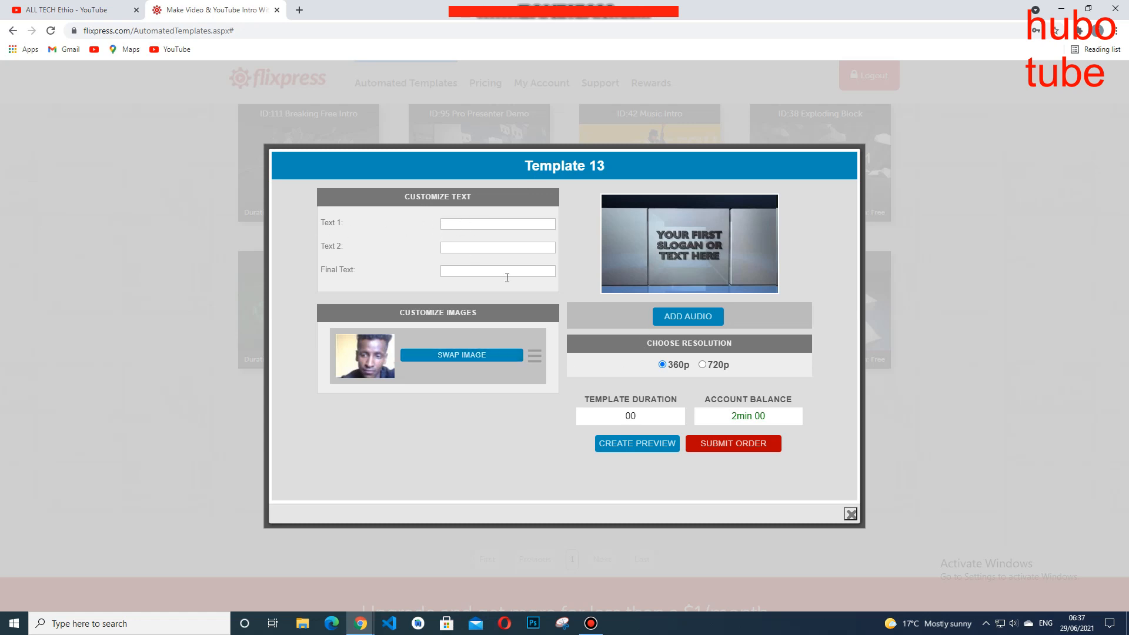
Fill in the template's texts with "hubo tube" for Text 1 and Text 2 and "subscribe" for the Final Text
left_click(452, 224)
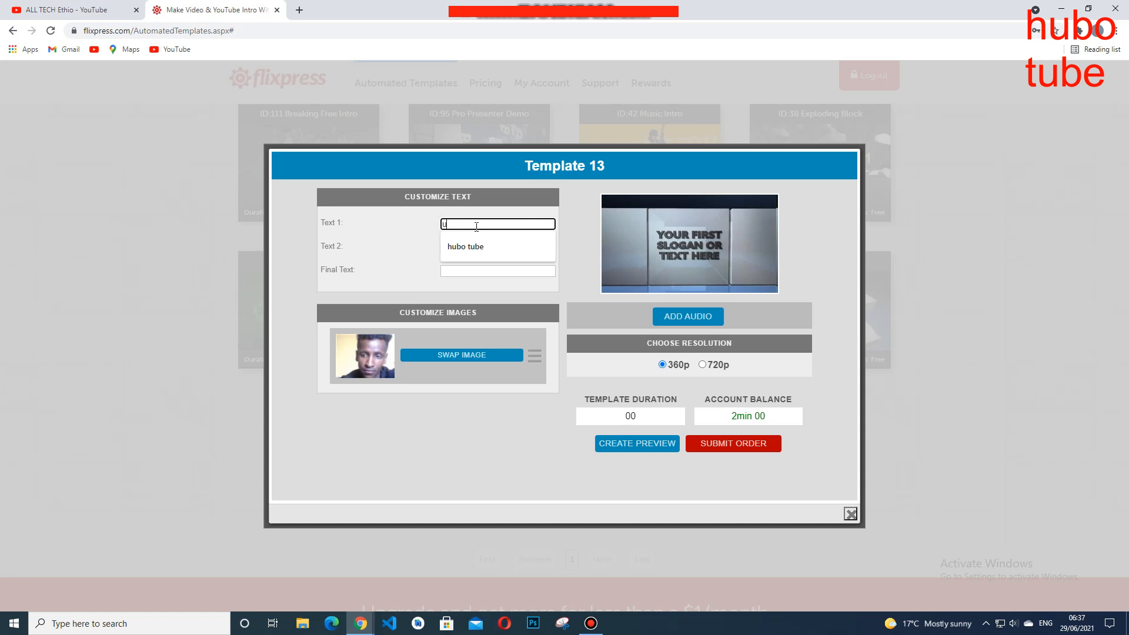
type("hubo tube")
left_click(479, 247)
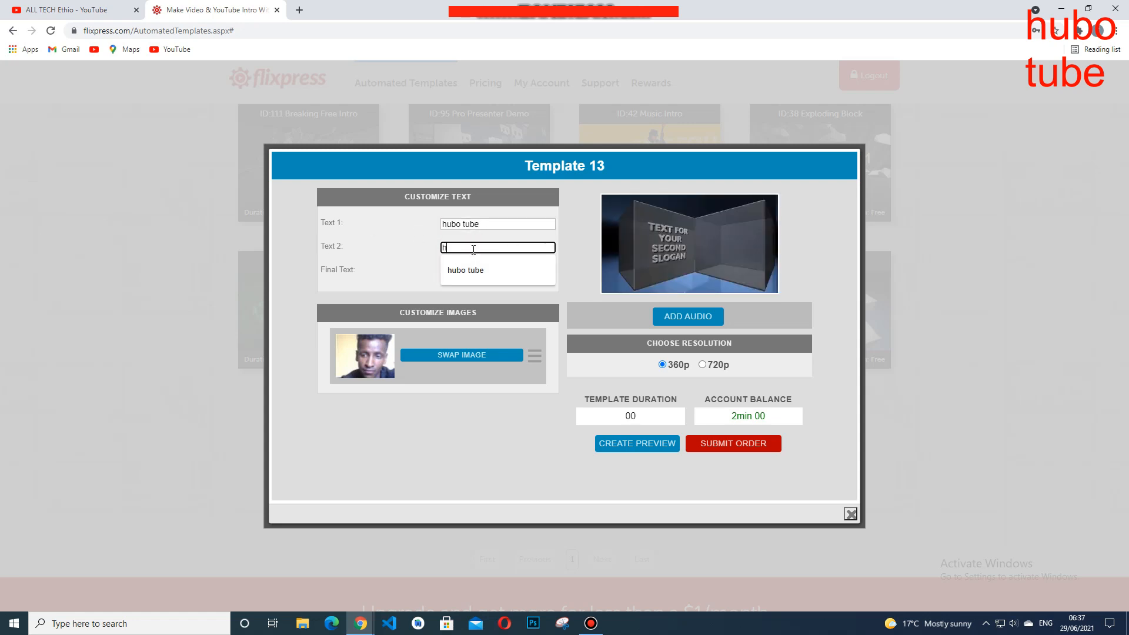
type("hubo tube")
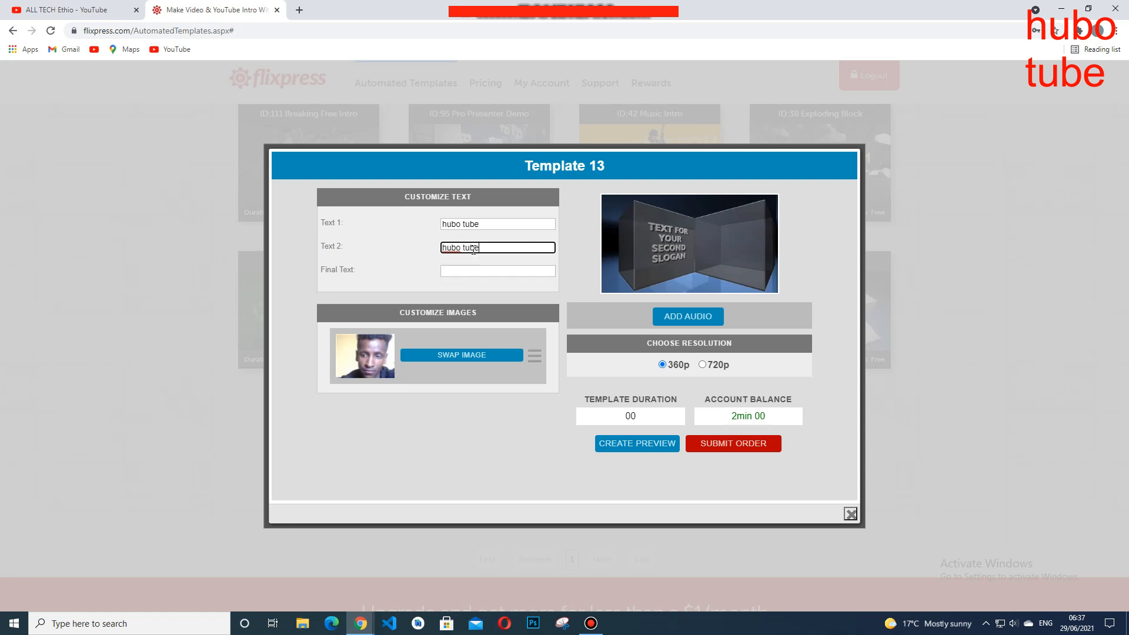
left_click(472, 274)
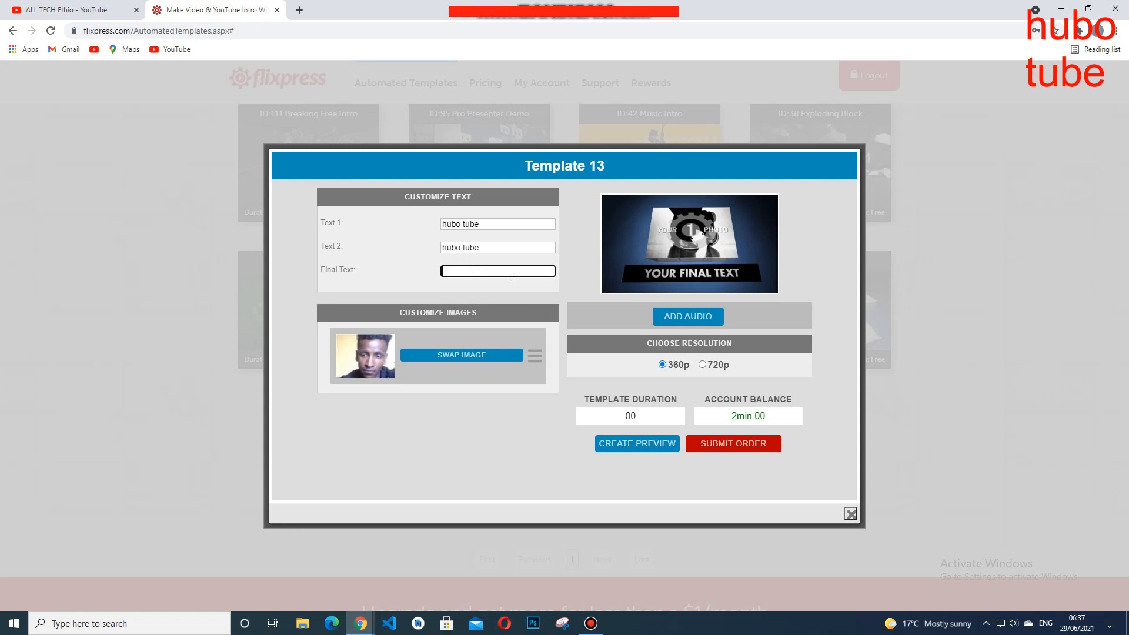
type("subscri")
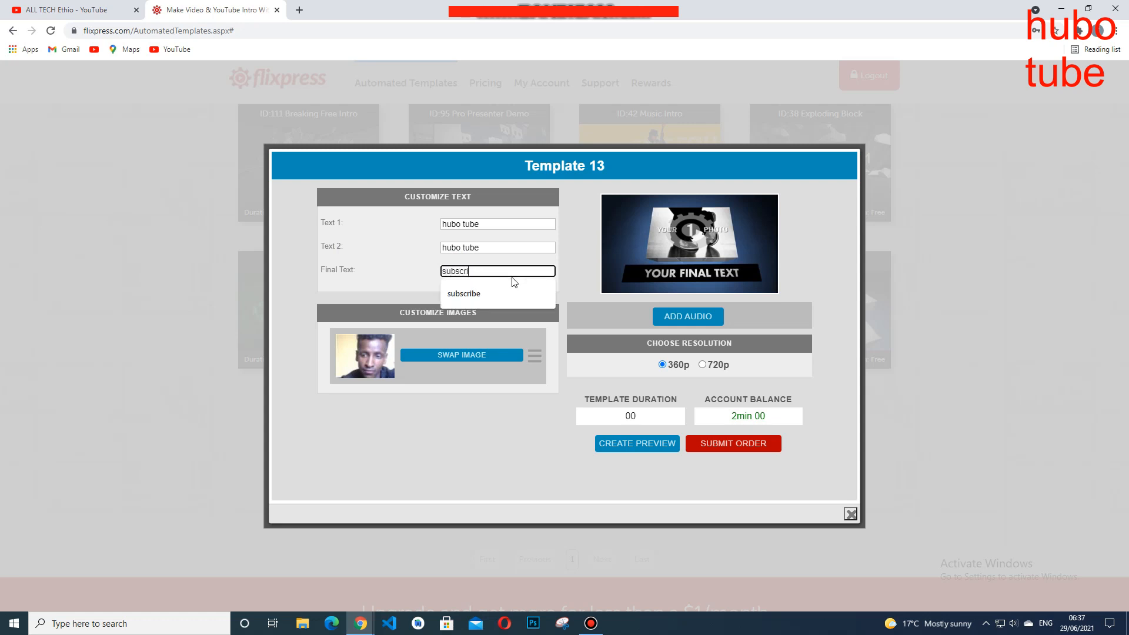
type("be")
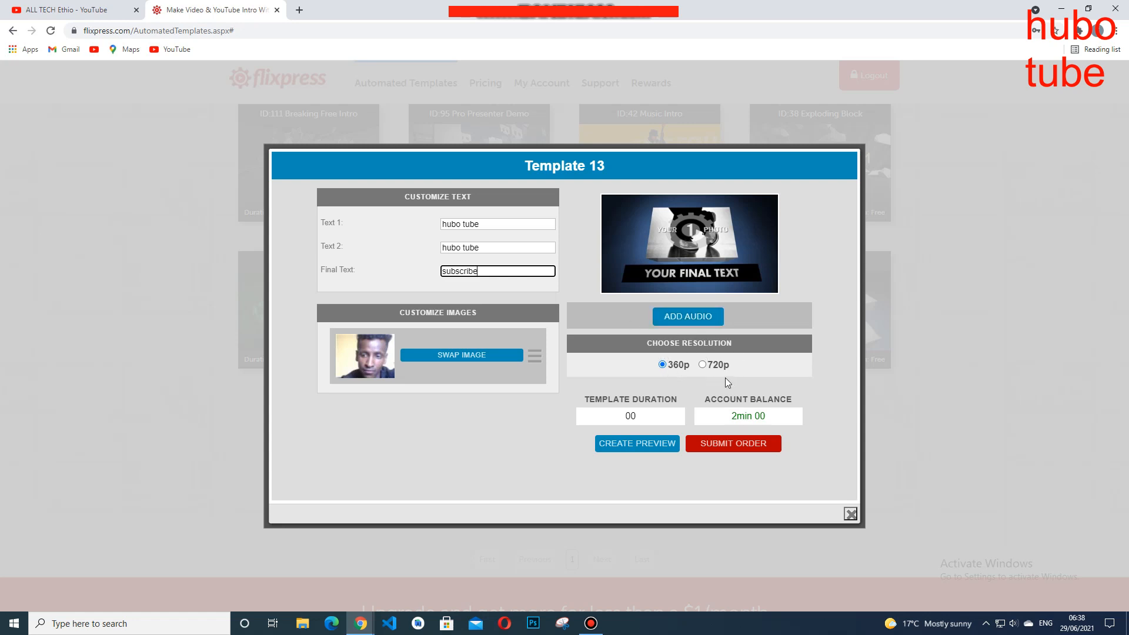
Create a preview of the template at 360p resolution and decline the 25% first-month subscription offer
left_click(703, 365)
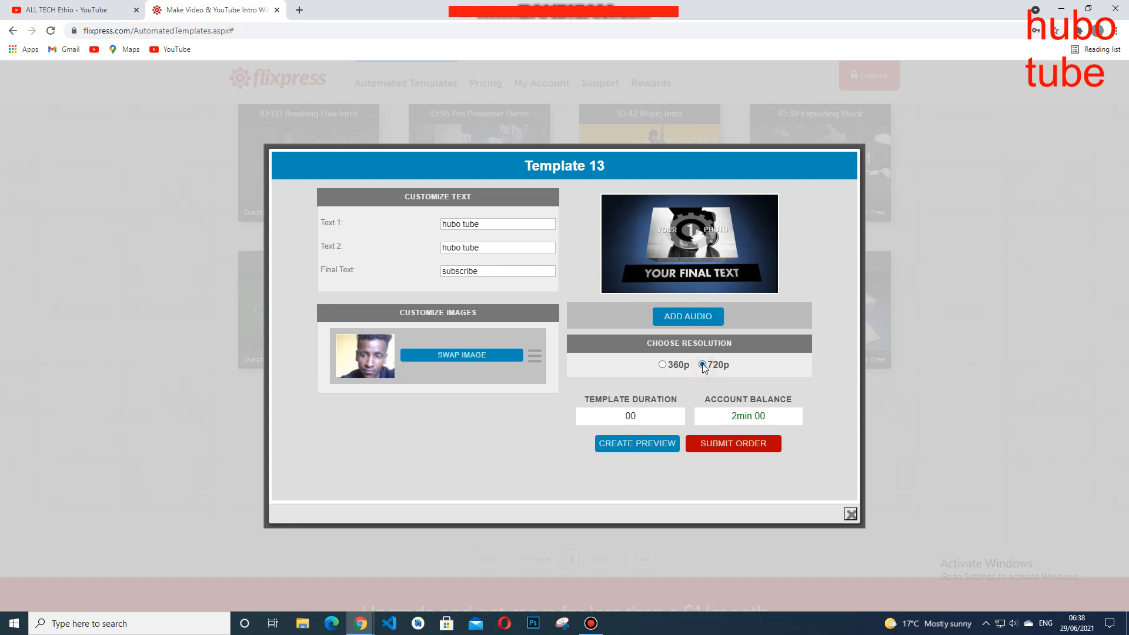
left_click(662, 365)
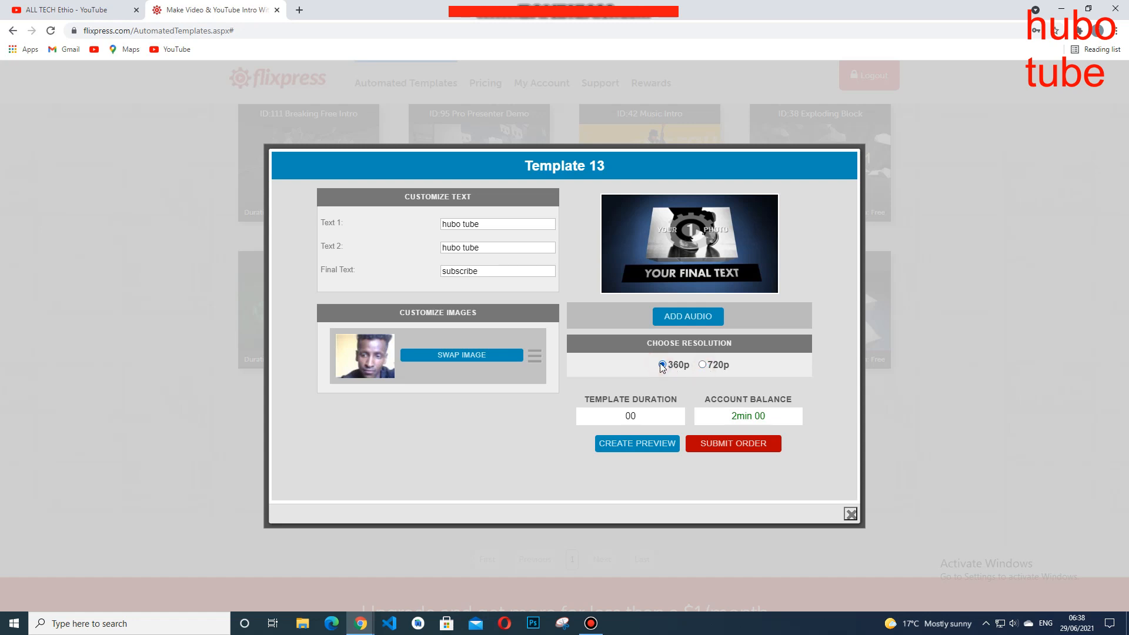
left_click(644, 443)
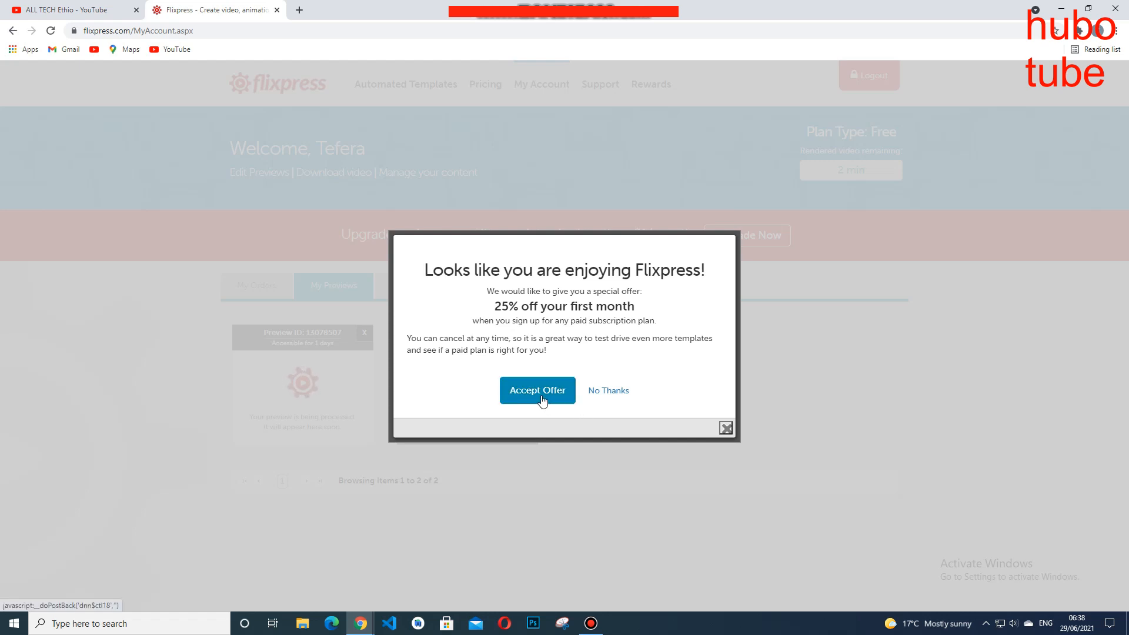
left_click(609, 394)
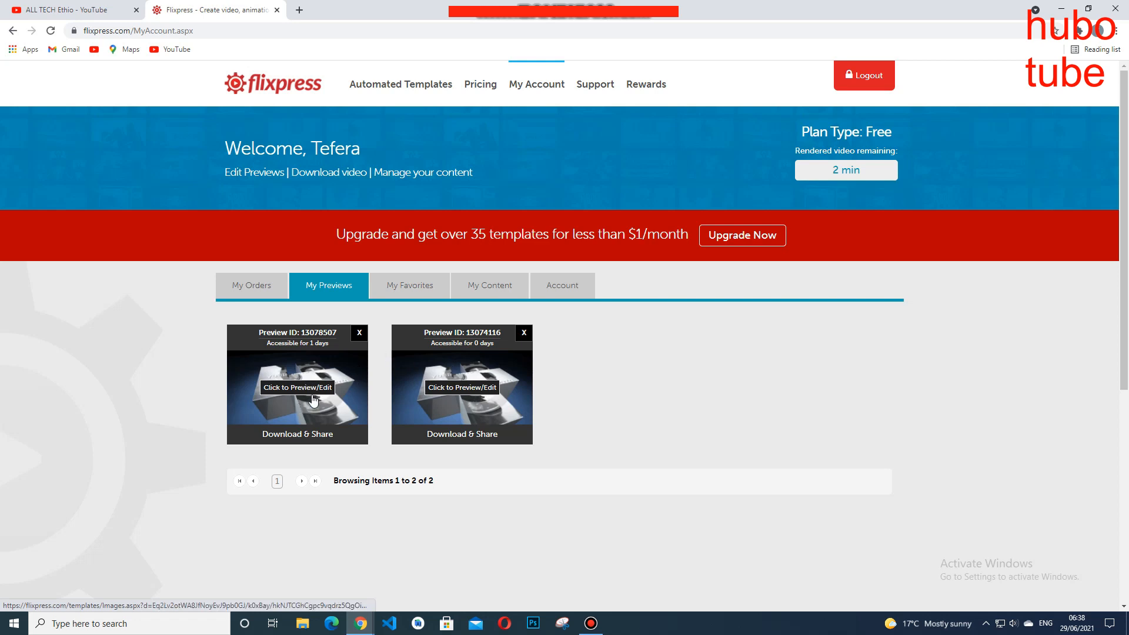
Play the older Box Shuffle preview, the one accessible for 0 days, and download its video
left_click(524, 333)
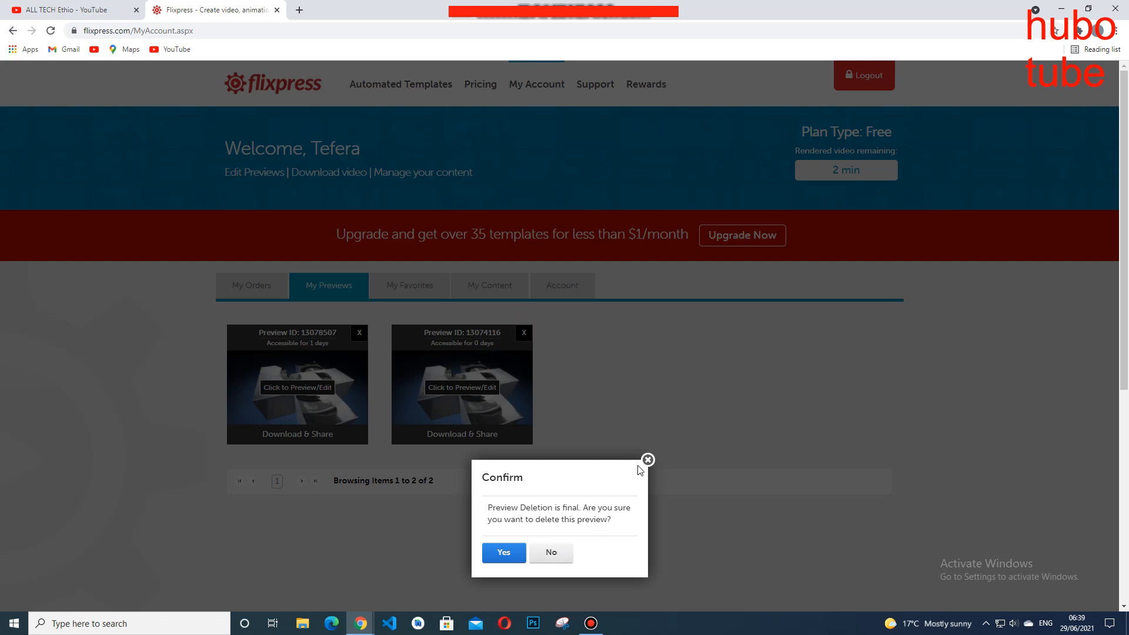
left_click(649, 459)
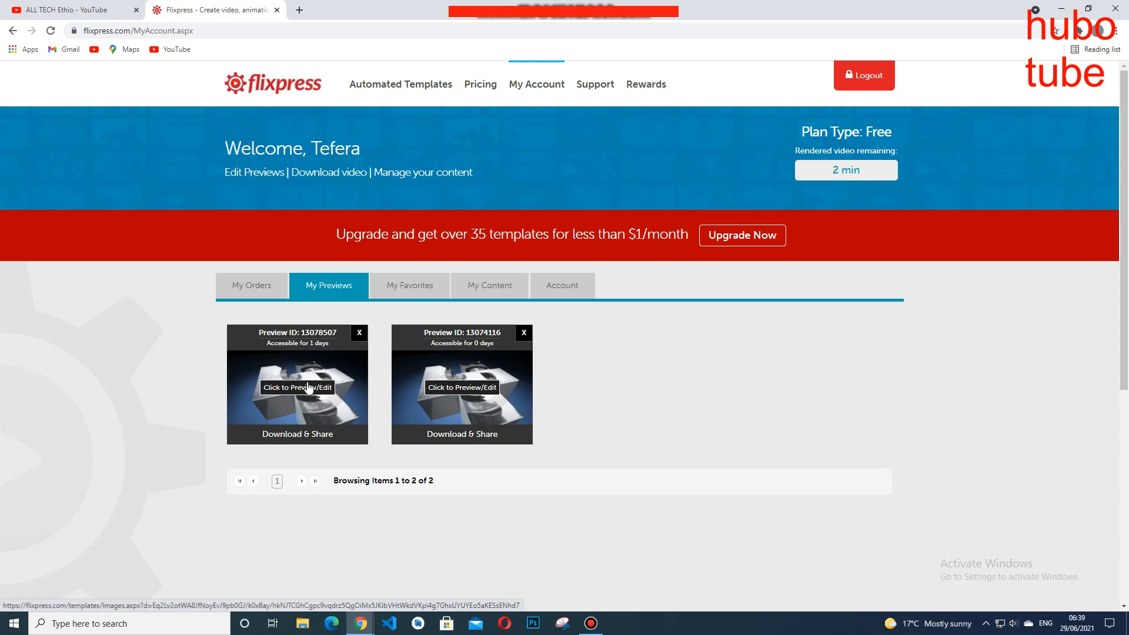
left_click(470, 388)
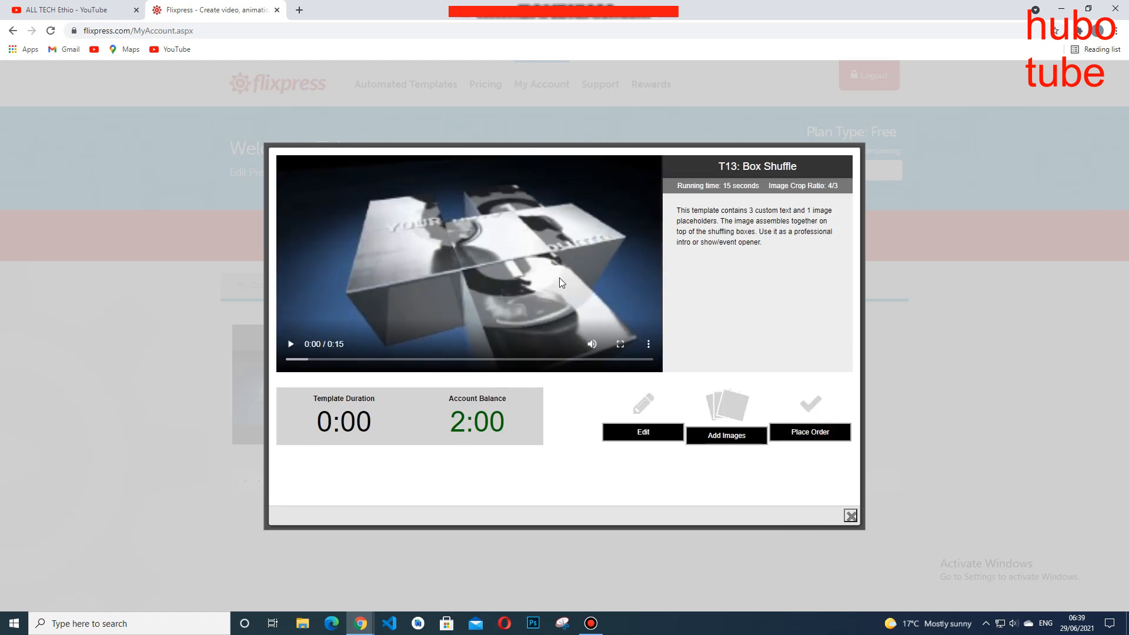
left_click(291, 346)
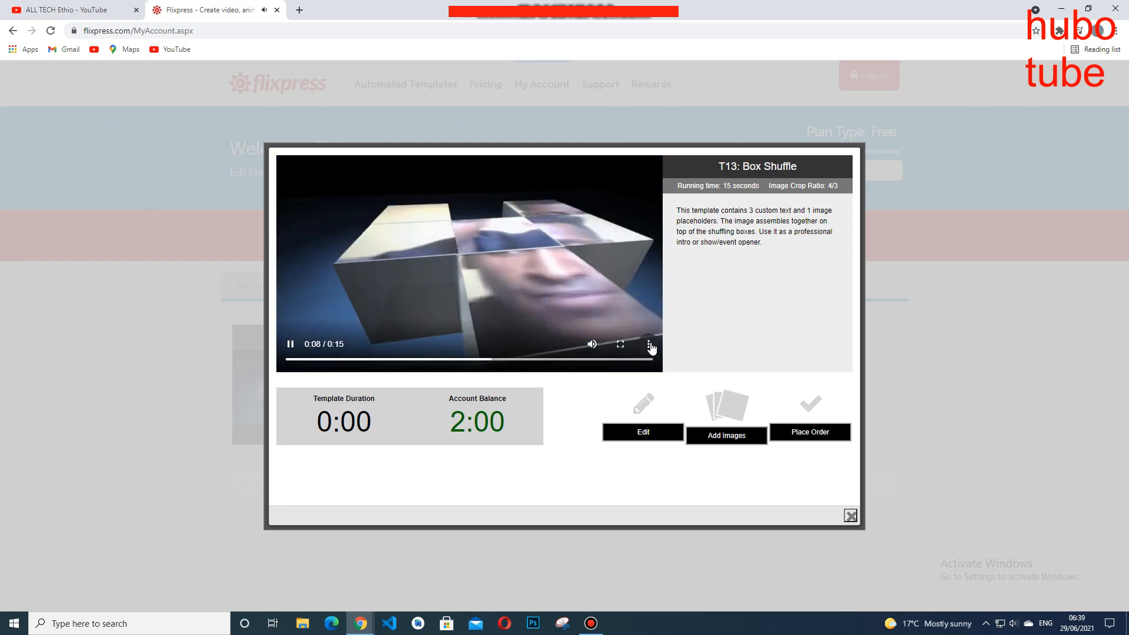
left_click(649, 347)
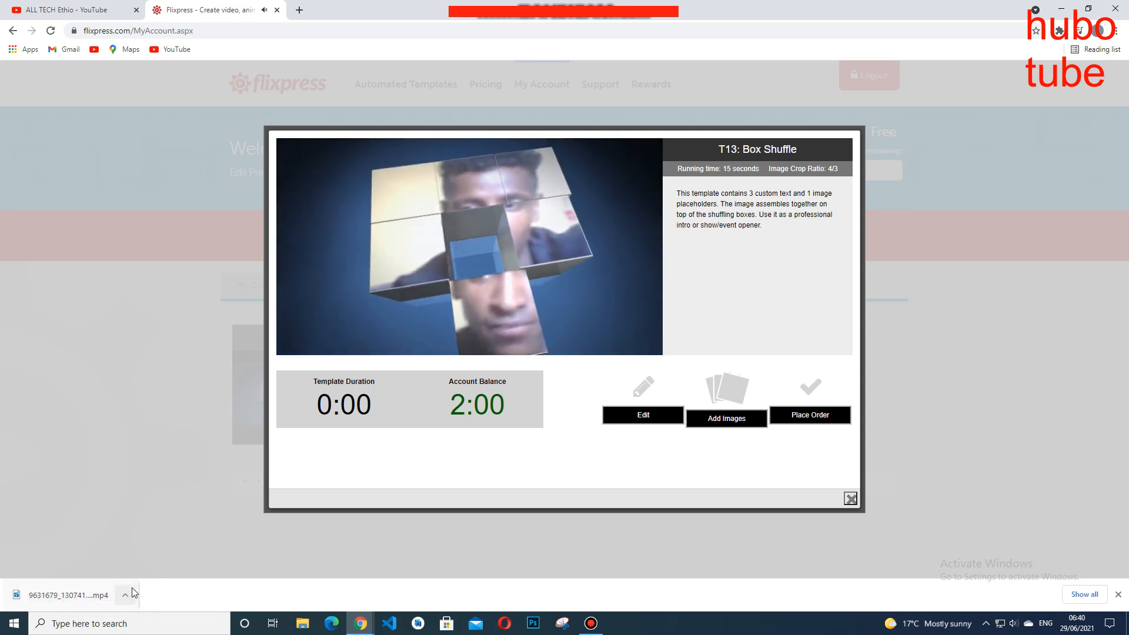
Show the downloaded MP4 in the Downloads folder and play it in the video player
left_click(126, 596)
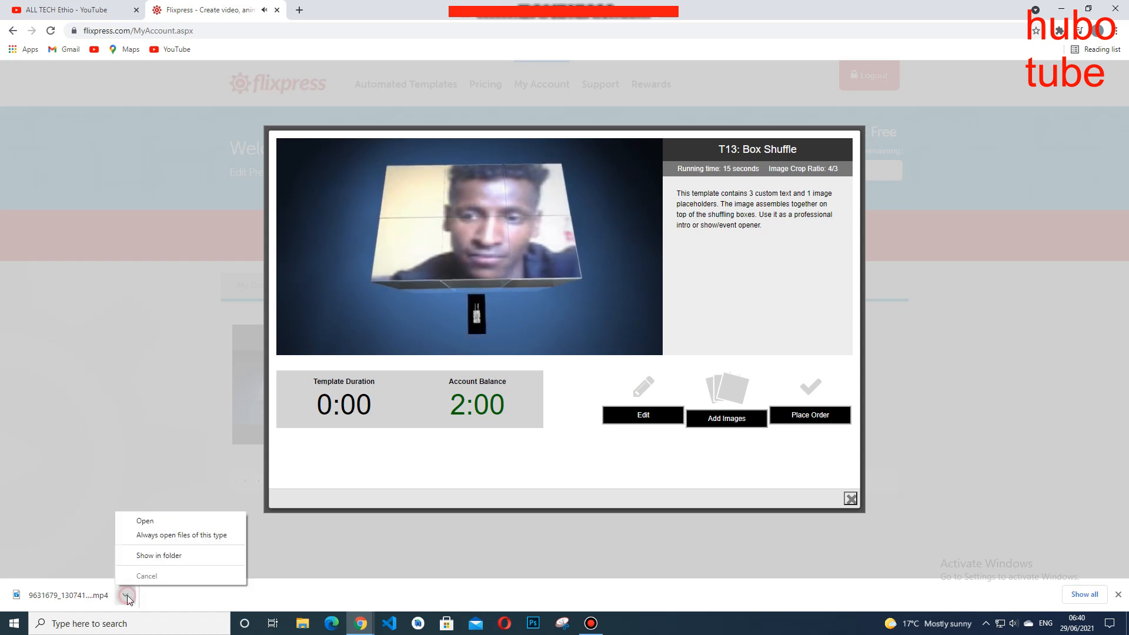
left_click(186, 556)
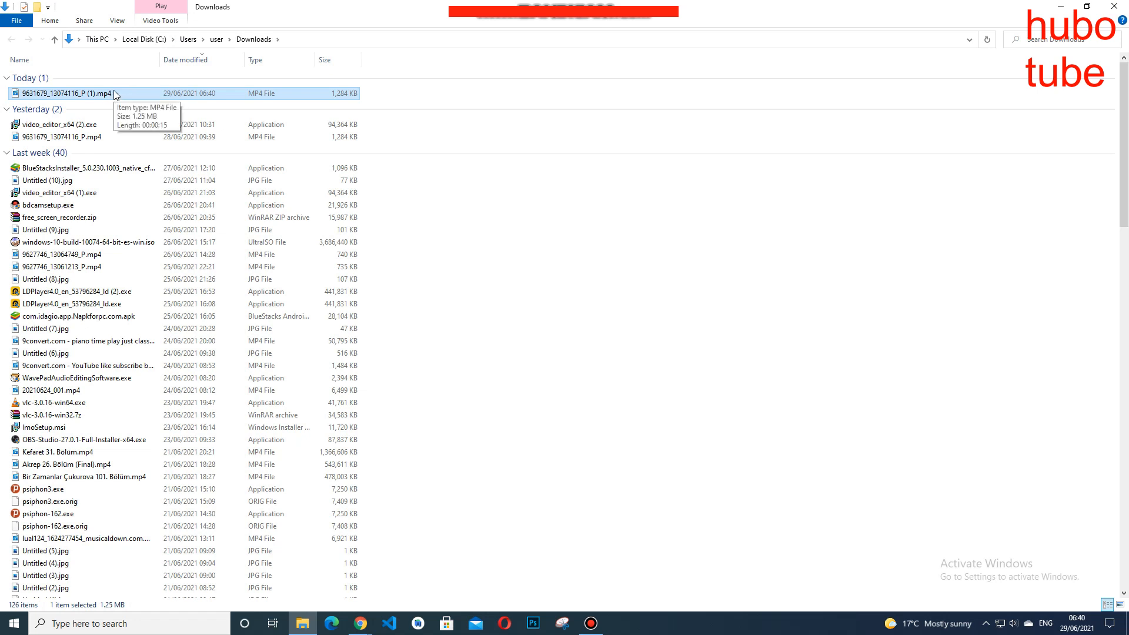
left_click(1115, 6)
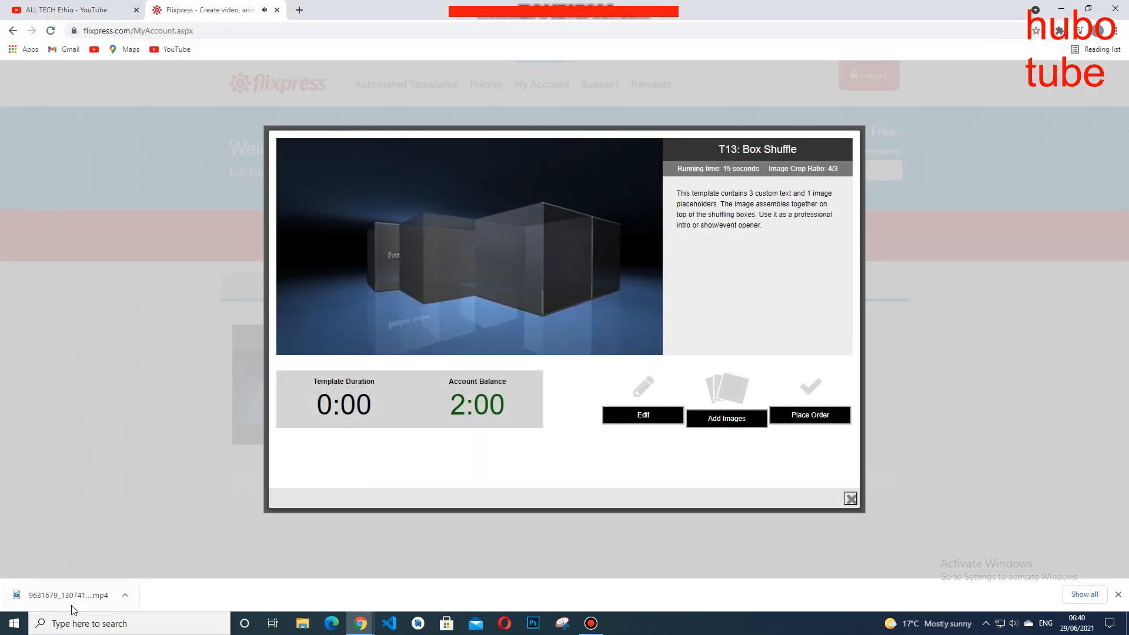
left_click(76, 596)
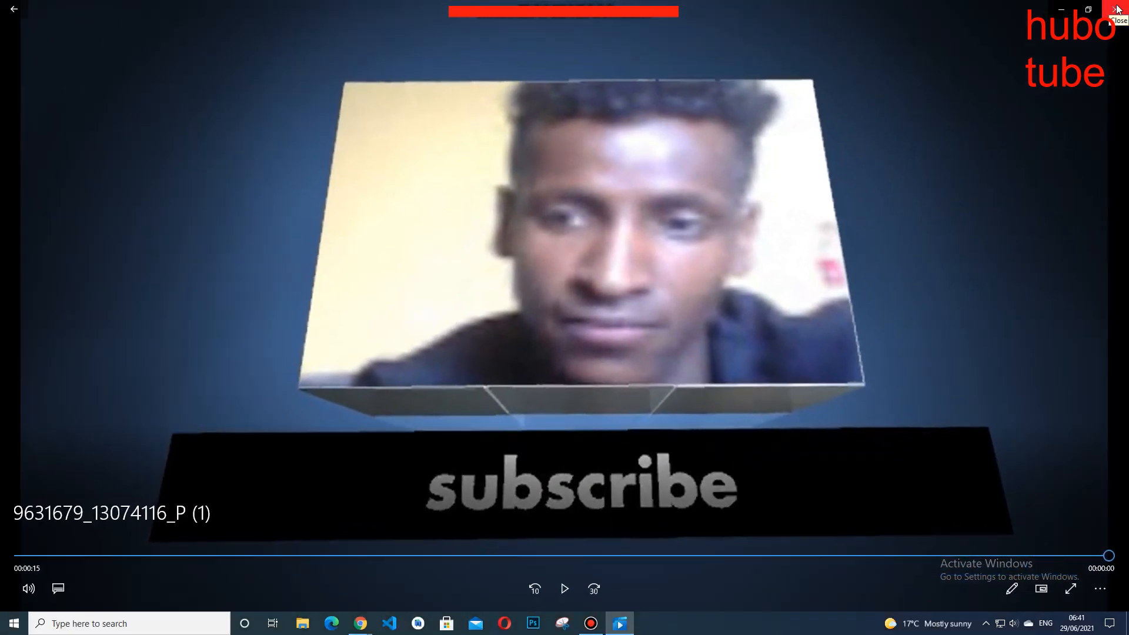
left_click(1118, 8)
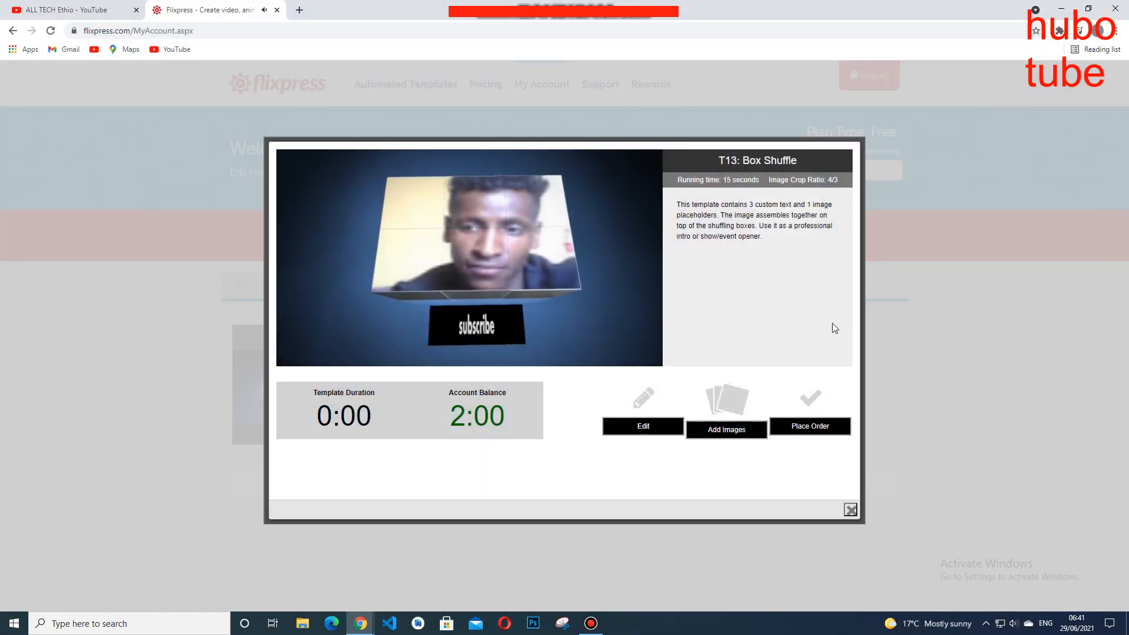